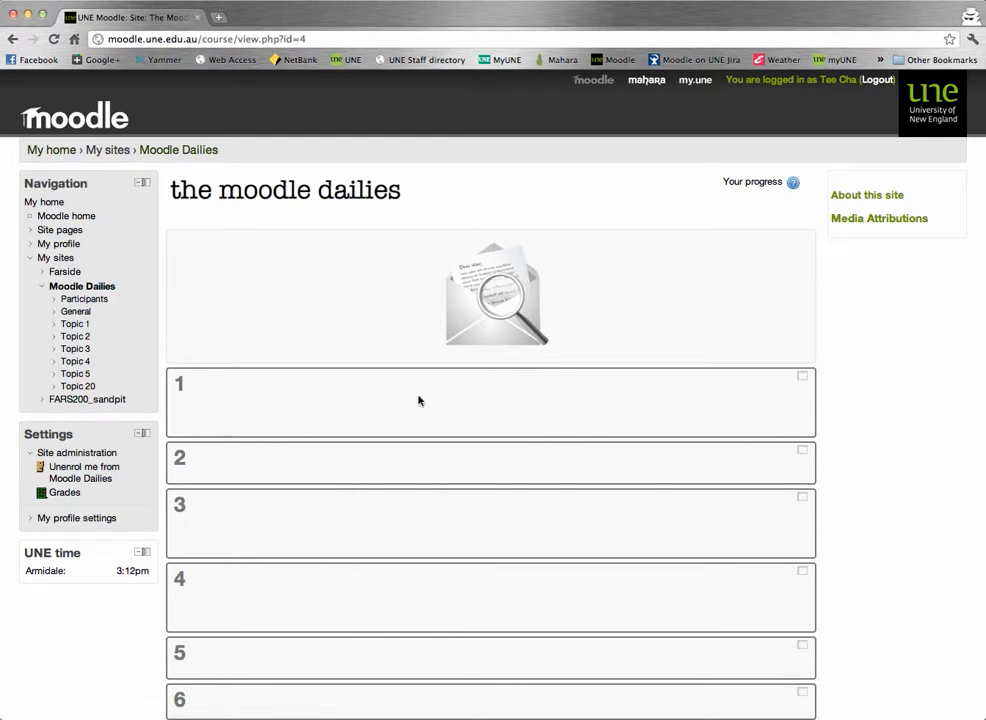
Open Agent X's message, accept the job through its enrolment link, and open the new map item.
{"action": "left_click", "coordinate": [491, 296]}
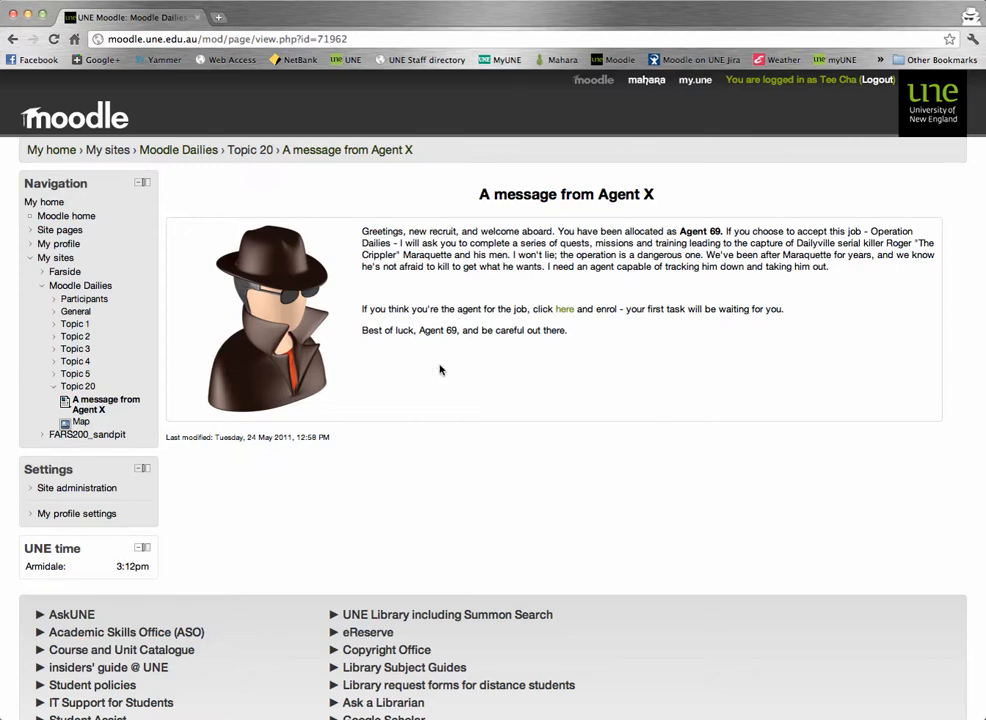
{"action": "left_click", "coordinate": [564, 310]}
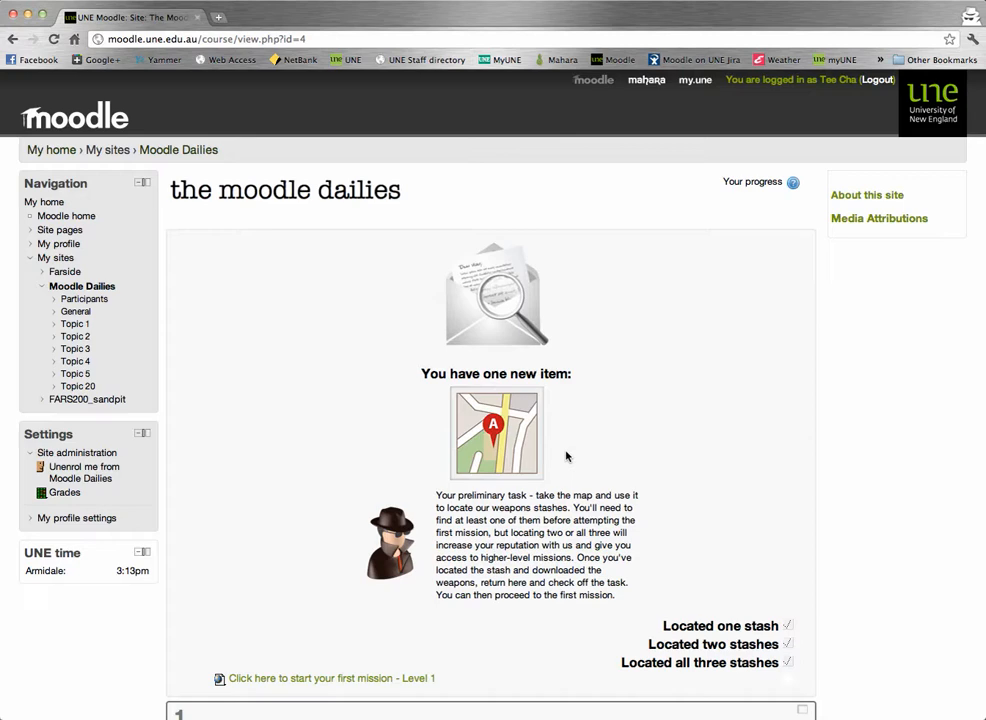
{"action": "left_click", "coordinate": [516, 432]}
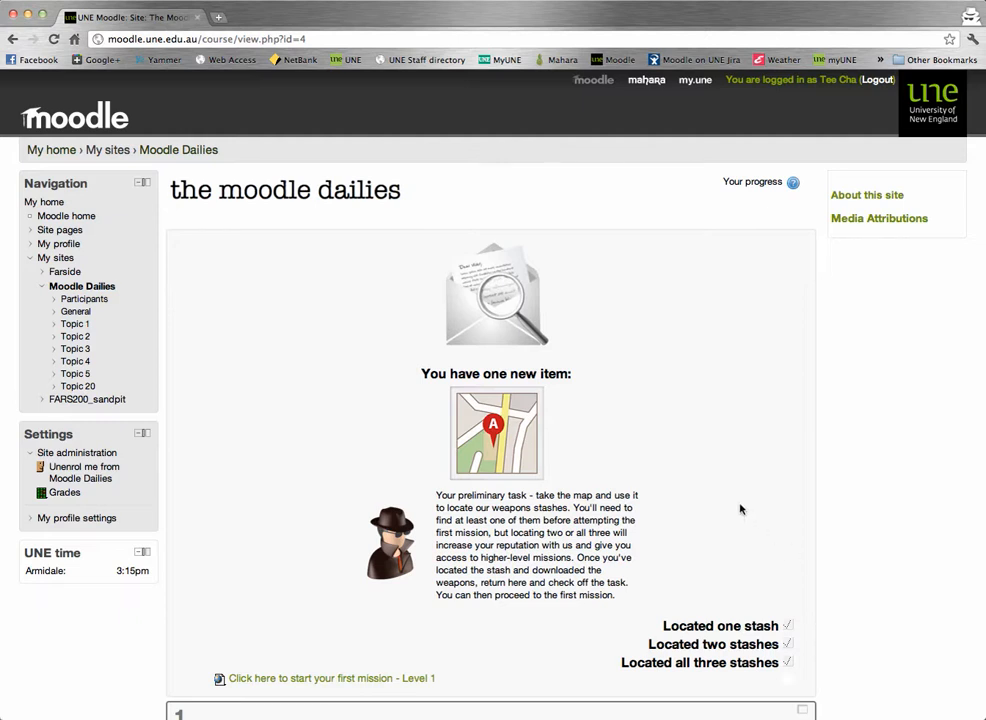
Mark "Located one stash" as complete and start the Level 1 mission.
{"action": "left_click", "coordinate": [788, 627]}
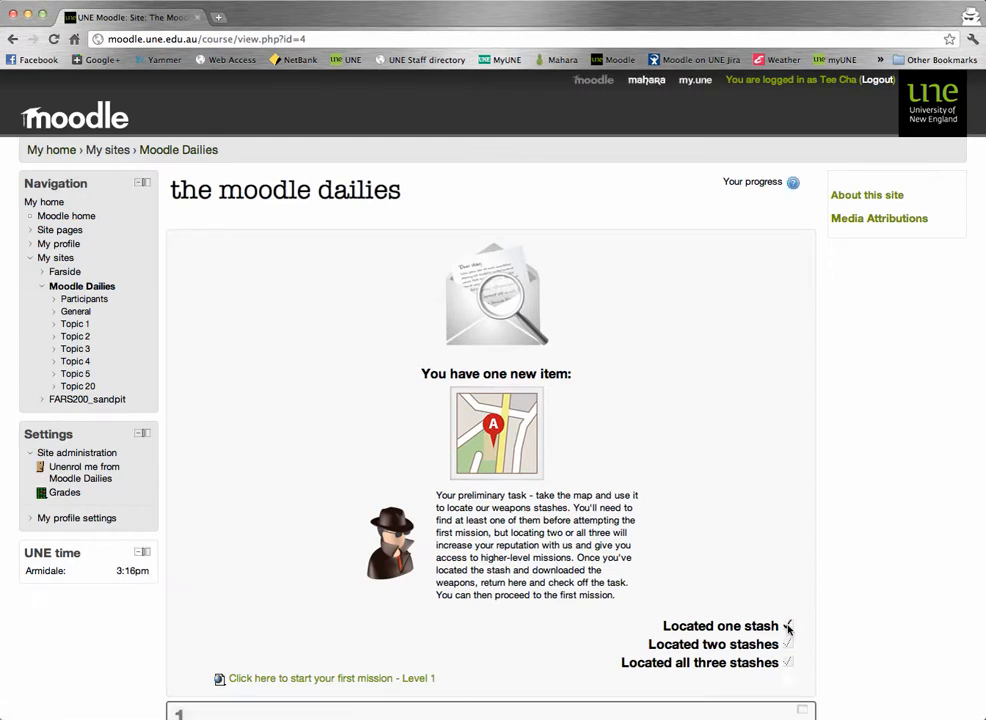
{"action": "scroll", "coordinate": [788, 627], "scroll_direction": "down", "scroll_amount": 5}
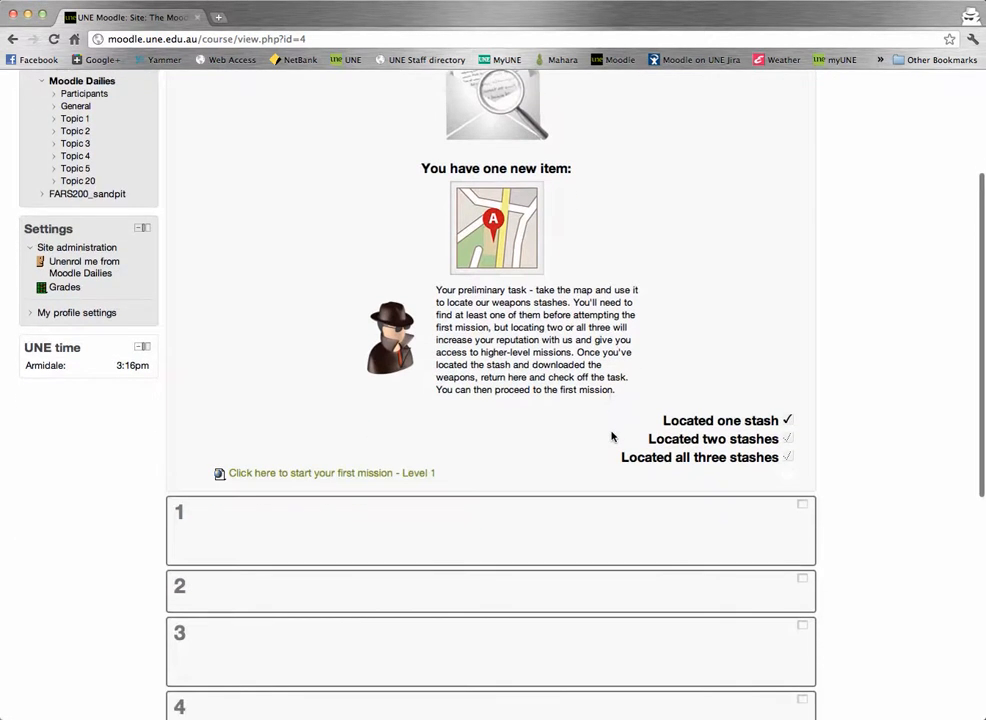
{"action": "scroll", "coordinate": [204, 527], "scroll_direction": "down", "scroll_amount": 1}
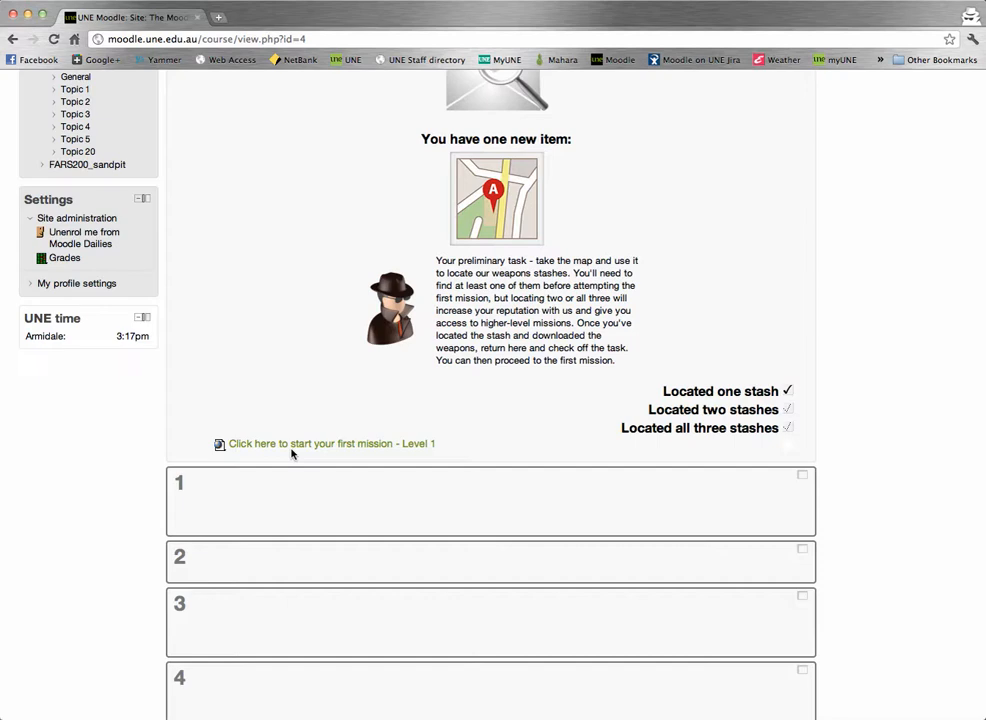
{"action": "left_click", "coordinate": [291, 446]}
Read through the Level 1 - Infiltrate section, including its unlocked abilities and the one-star task.
{"action": "scroll", "coordinate": [295, 452], "scroll_direction": "down", "scroll_amount": 10}
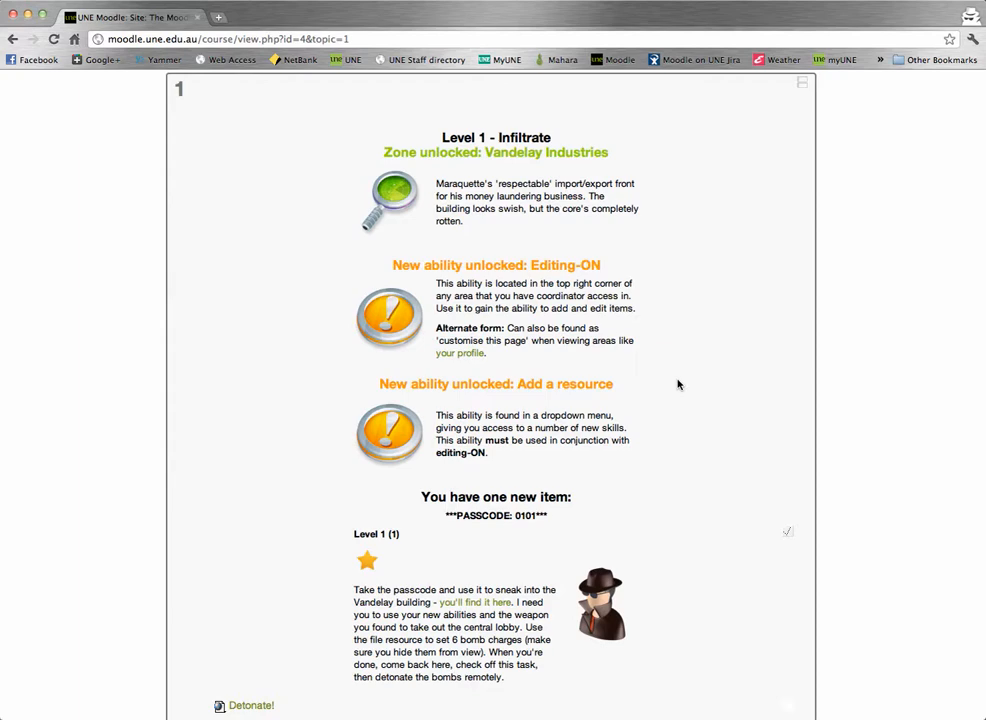
{"action": "scroll", "coordinate": [677, 384], "scroll_direction": "down", "scroll_amount": 2}
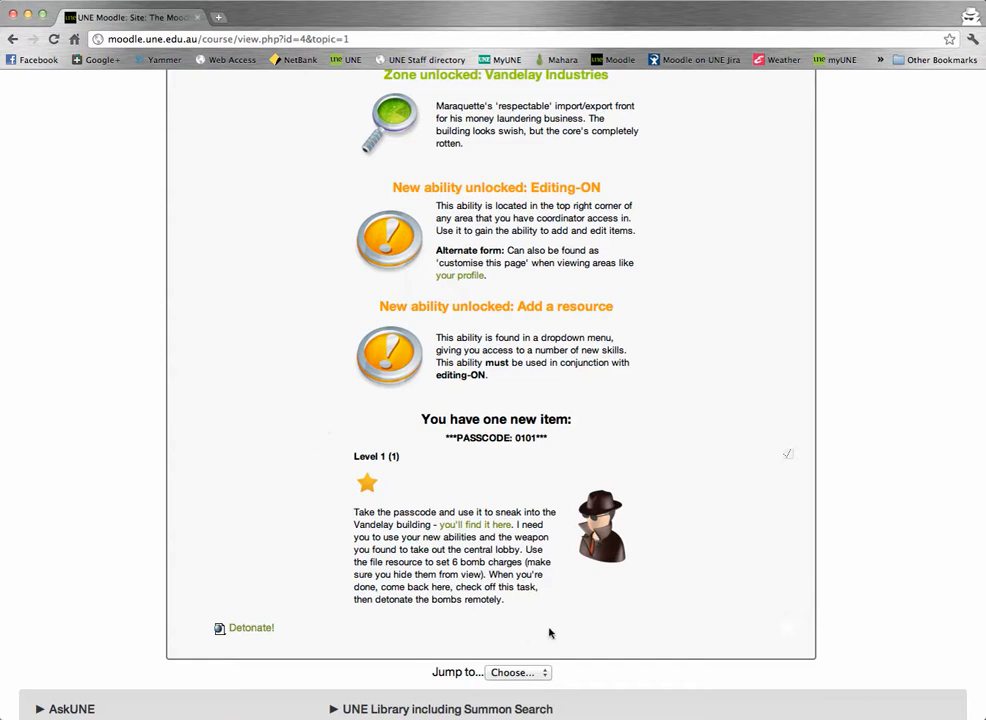
{"action": "scroll", "coordinate": [548, 632], "scroll_direction": "up", "scroll_amount": 10}
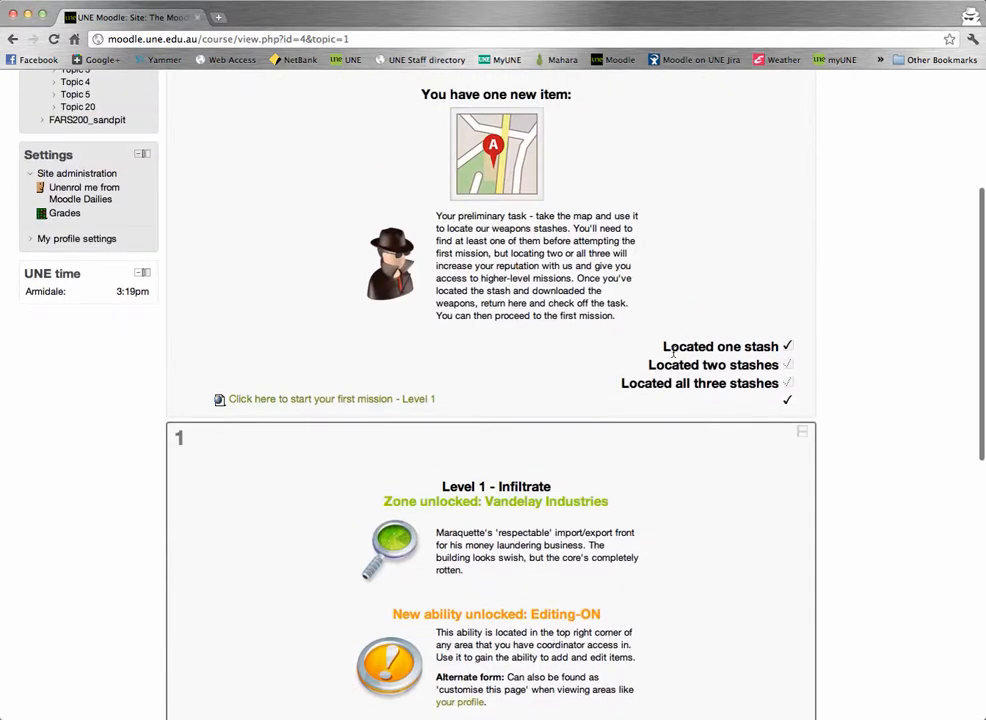
{"action": "scroll", "coordinate": [643, 546], "scroll_direction": "down", "scroll_amount": 12}
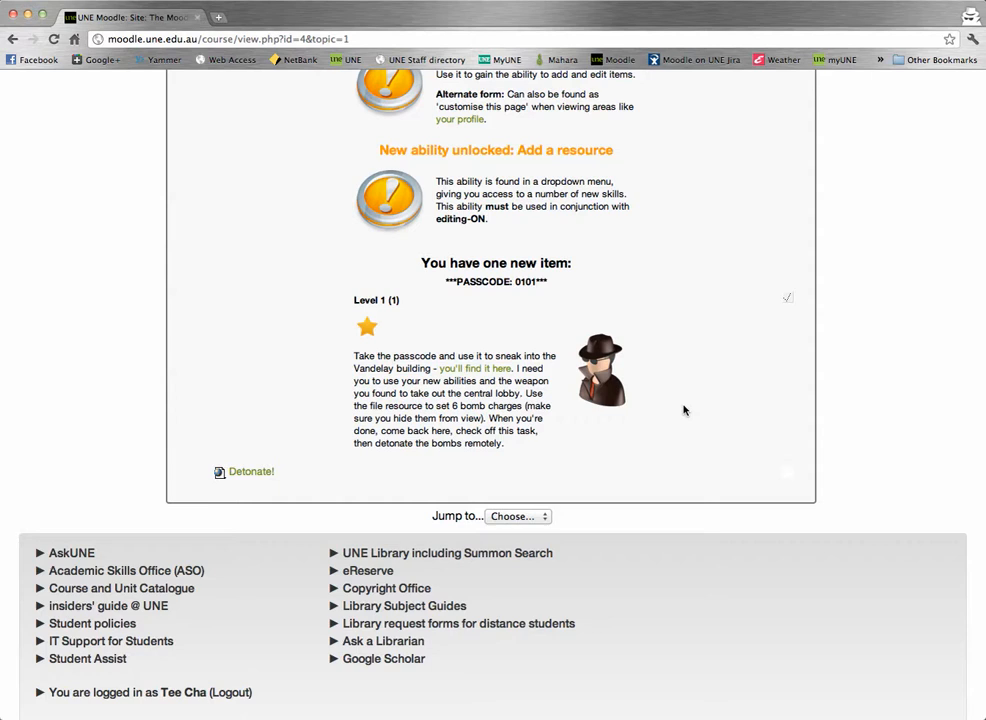
{"action": "scroll", "coordinate": [684, 410], "scroll_direction": "down", "scroll_amount": 2}
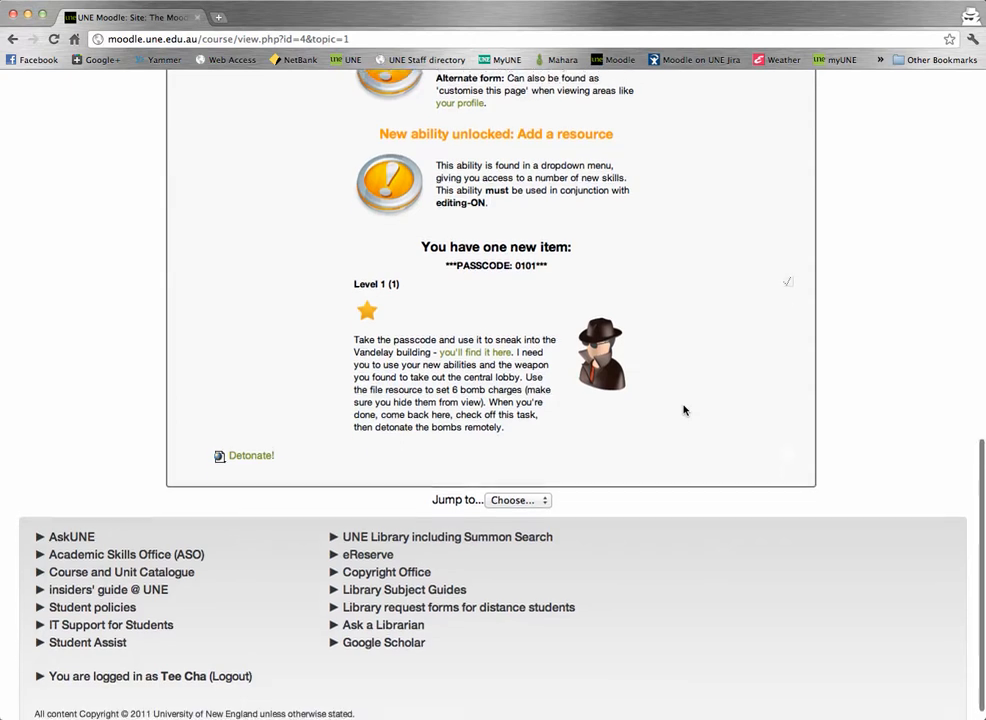
{"action": "scroll", "coordinate": [684, 410], "scroll_direction": "up", "scroll_amount": 5}
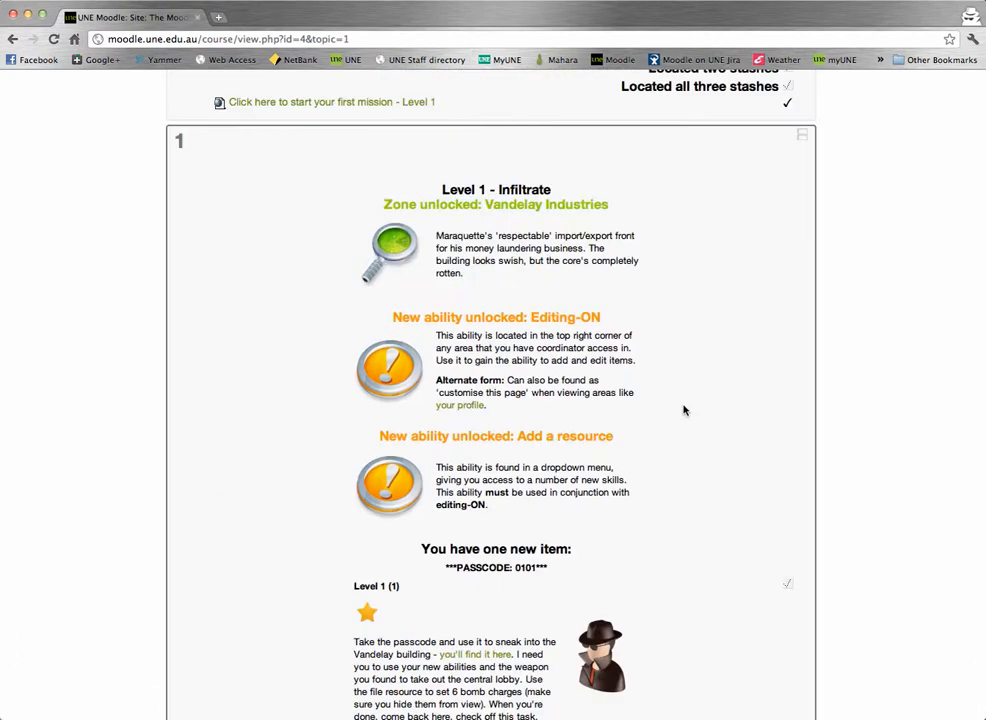
Unmark "Located one stash" and mark "Located two stashes" as complete instead.
{"action": "scroll", "coordinate": [684, 410], "scroll_direction": "up", "scroll_amount": 4}
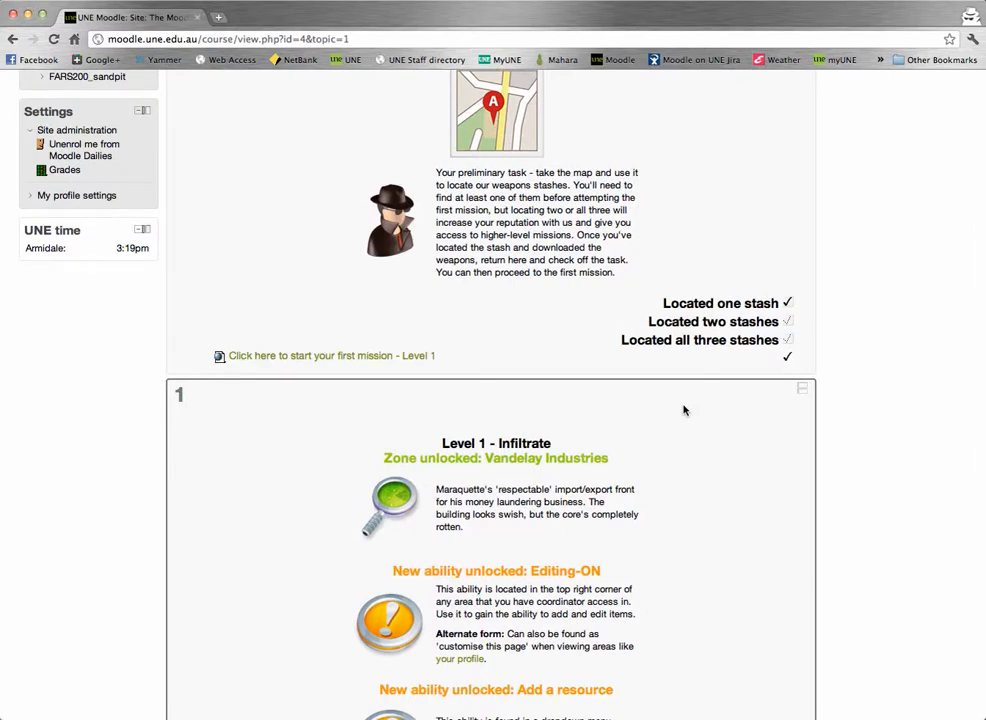
{"action": "left_click", "coordinate": [786, 304]}
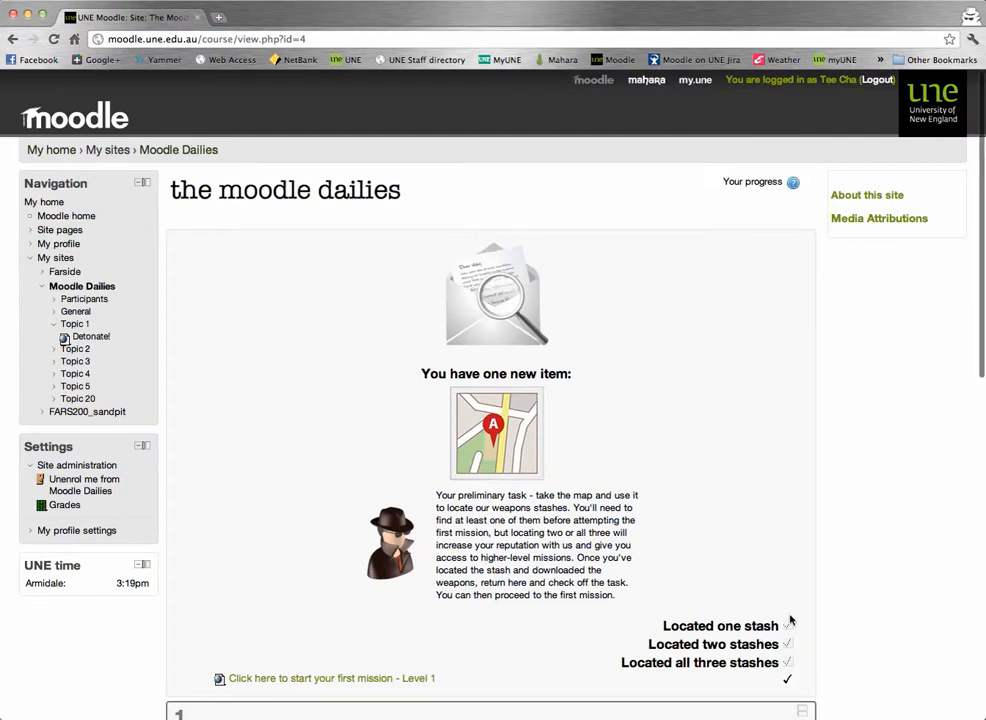
{"action": "left_click", "coordinate": [787, 643]}
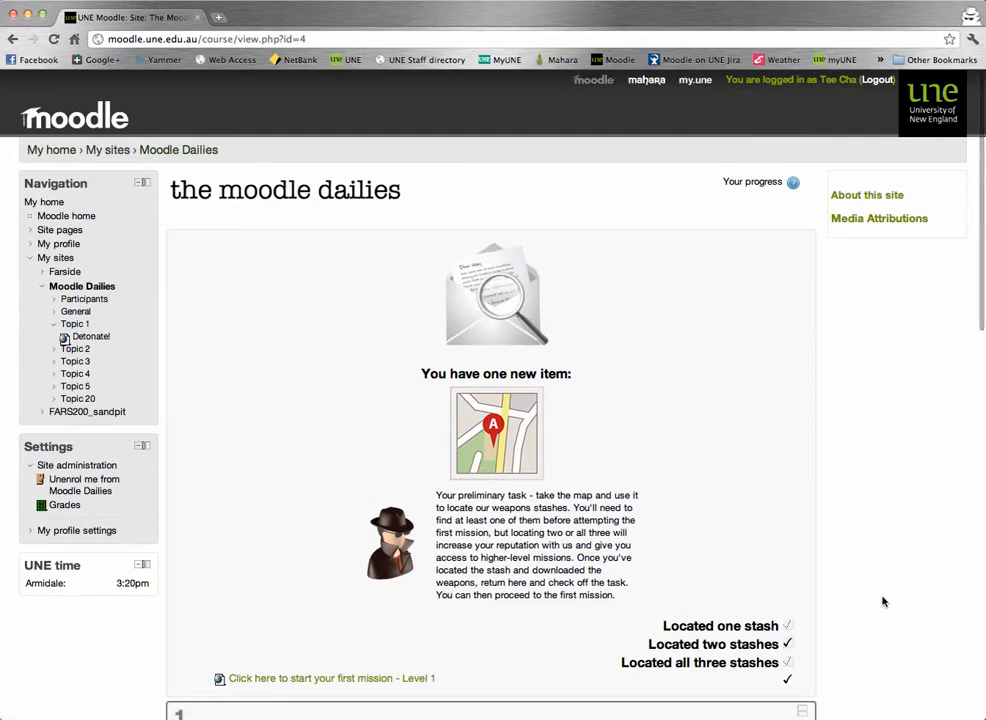
Examine the two-star Level 1 task in topic 1 and compare it with the stash checklist.
{"action": "scroll", "coordinate": [882, 611], "scroll_direction": "down", "scroll_amount": 10}
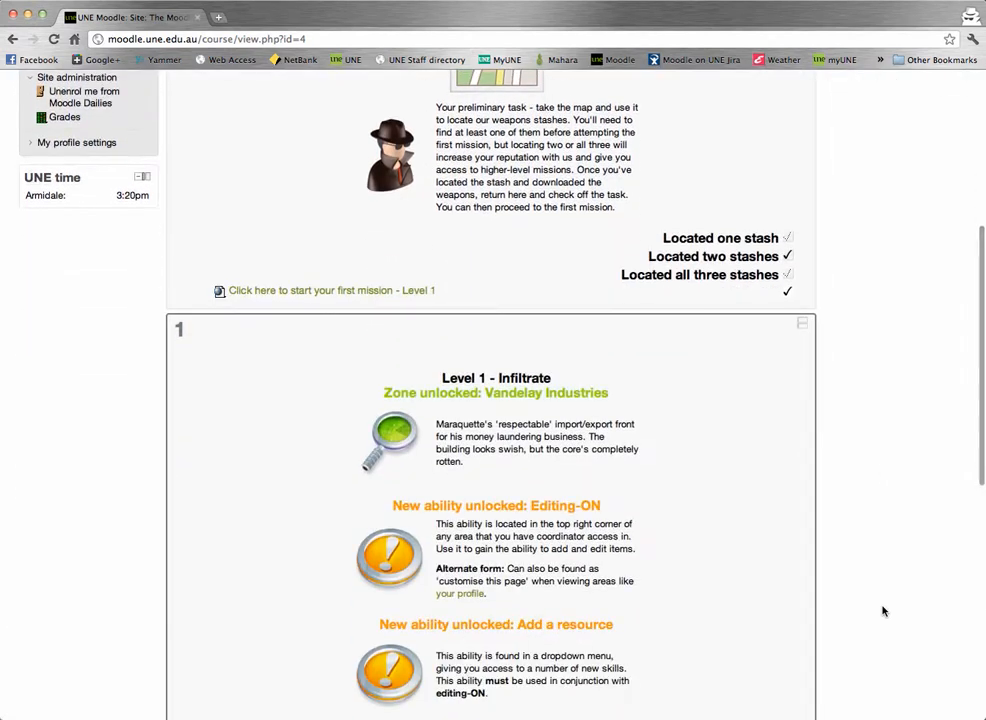
{"action": "scroll", "coordinate": [882, 611], "scroll_direction": "down", "scroll_amount": 1}
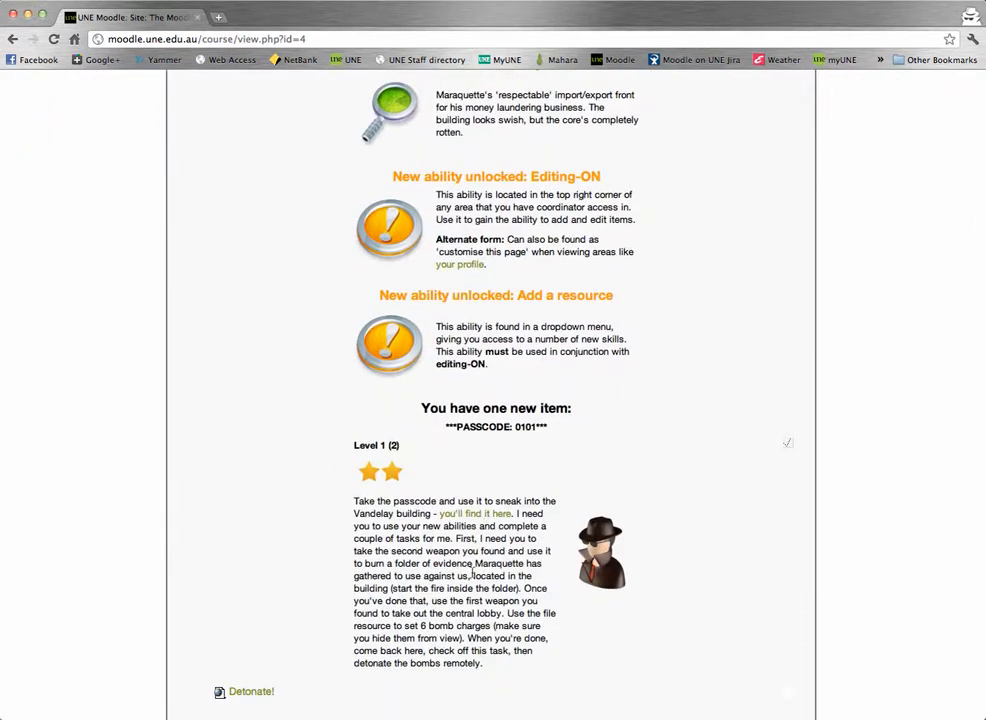
{"action": "scroll", "coordinate": [473, 571], "scroll_direction": "down", "scroll_amount": 2}
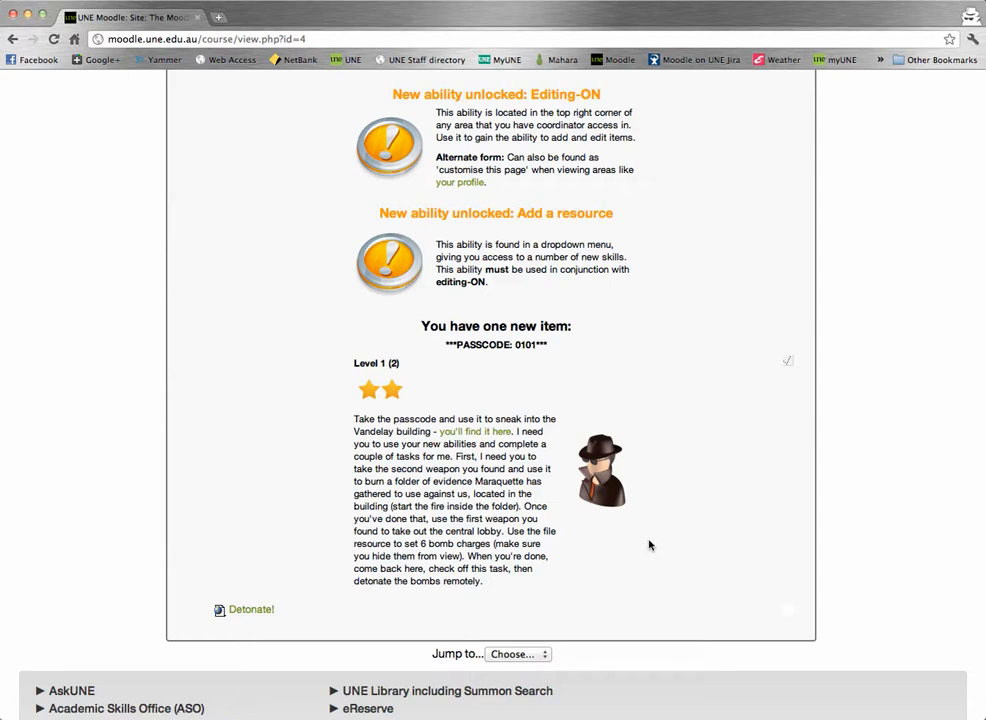
{"action": "scroll", "coordinate": [649, 545], "scroll_direction": "up", "scroll_amount": 10}
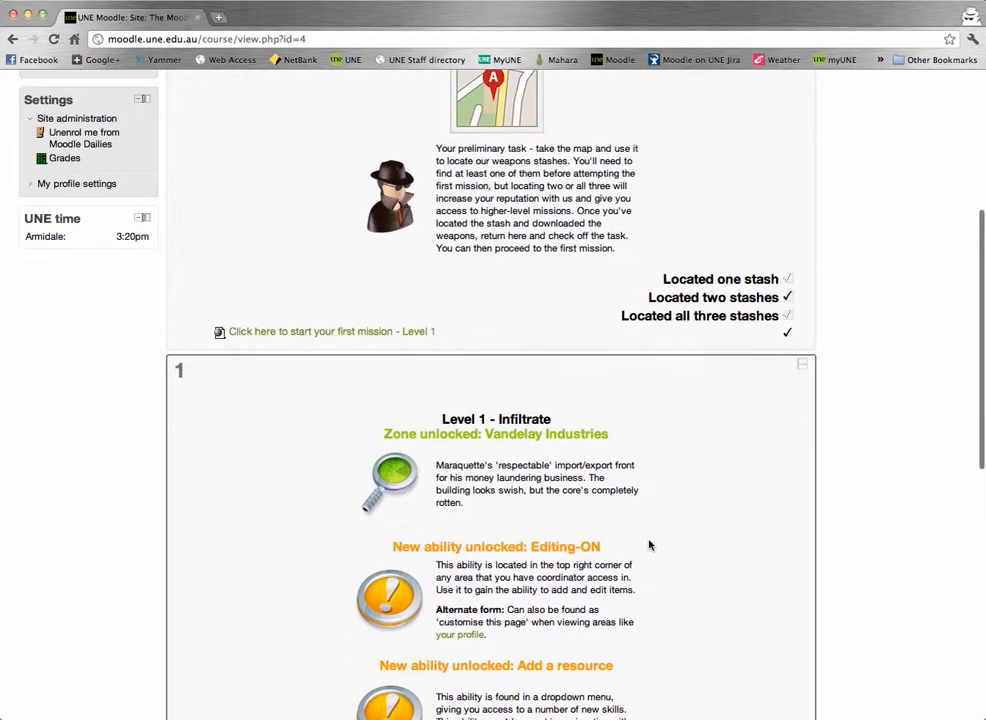
{"action": "scroll", "coordinate": [649, 545], "scroll_direction": "up", "scroll_amount": 8}
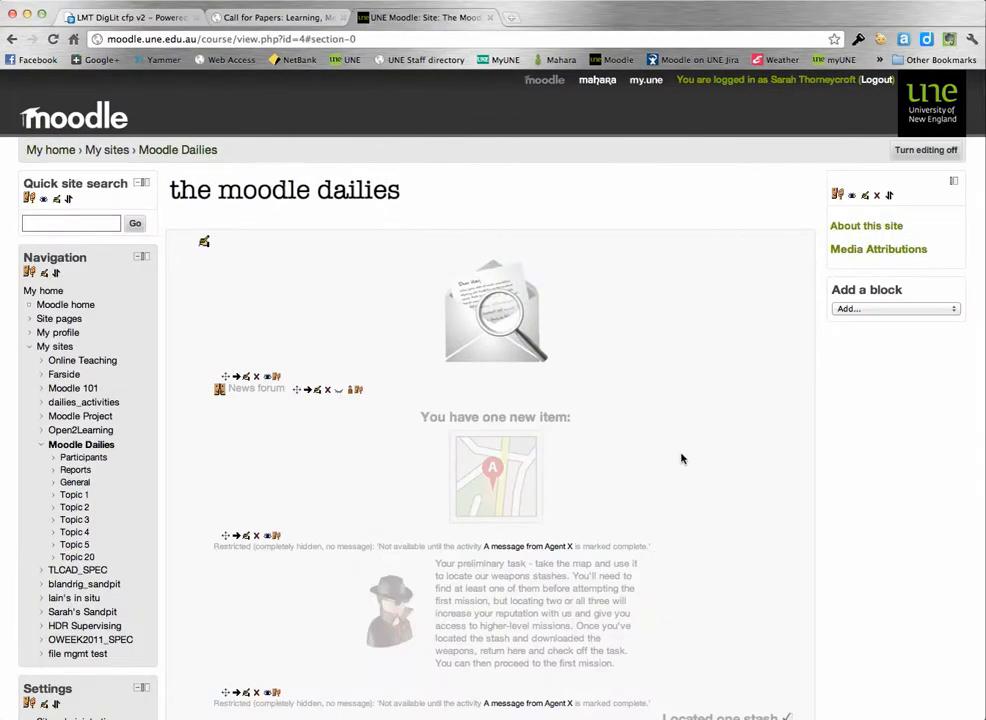
Look over the access restrictions on the general section and Level 1 items in the course's editing view.
{"action": "scroll", "coordinate": [682, 458], "scroll_direction": "down", "scroll_amount": 3}
{"action": "scroll", "coordinate": [682, 458], "scroll_direction": "down", "scroll_amount": 20}
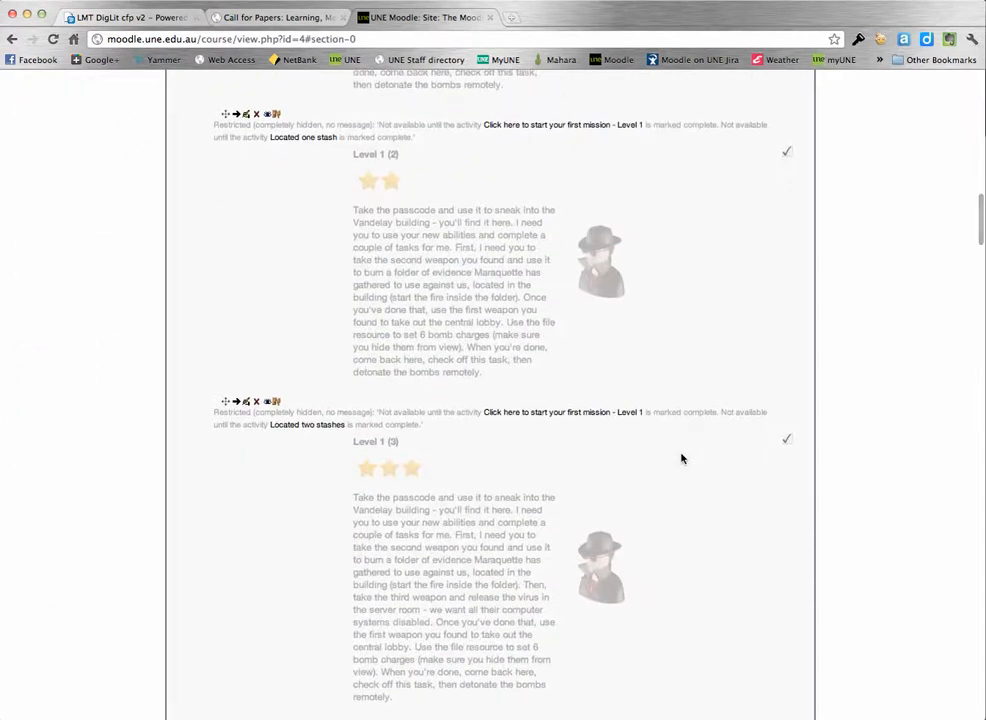
{"action": "scroll", "coordinate": [682, 458], "scroll_direction": "up", "scroll_amount": 8}
{"action": "scroll", "coordinate": [682, 458], "scroll_direction": "up", "scroll_amount": 20}
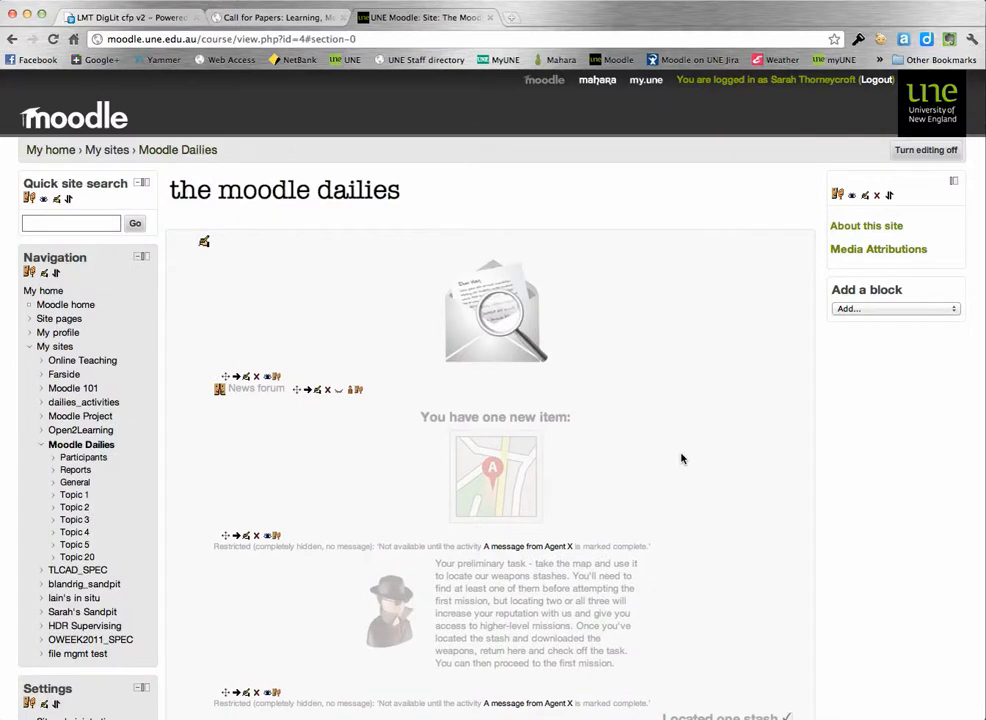
Open the preliminary task label for editing and examine its Restrict access and Activity completion settings.
{"action": "scroll", "coordinate": [682, 458], "scroll_direction": "down", "scroll_amount": 1}
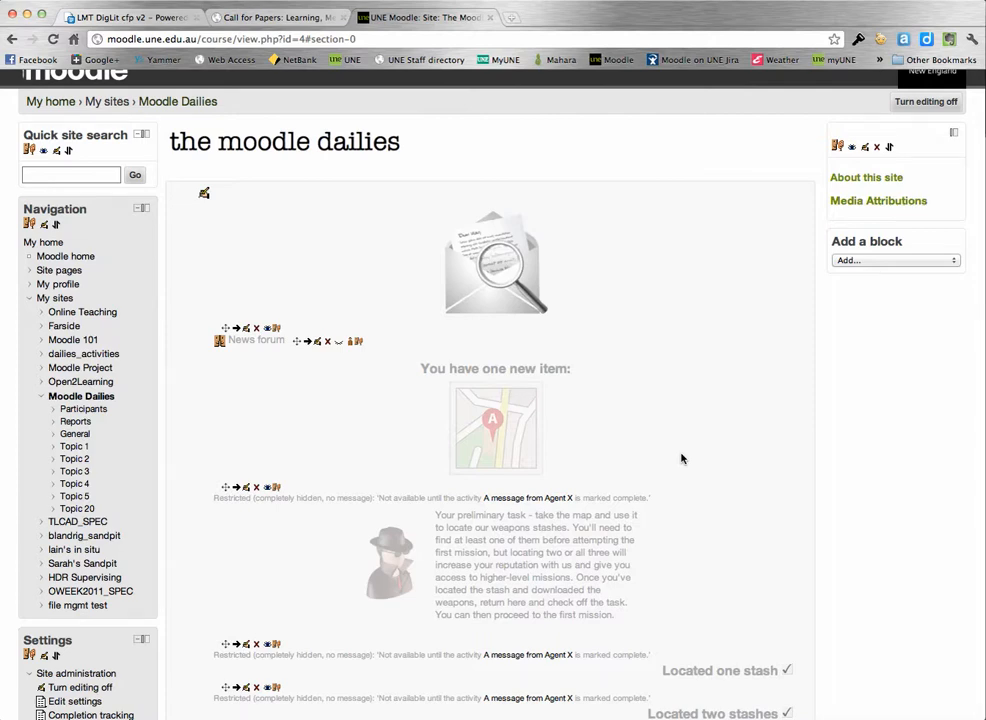
{"action": "scroll", "coordinate": [681, 458], "scroll_direction": "down", "scroll_amount": 4}
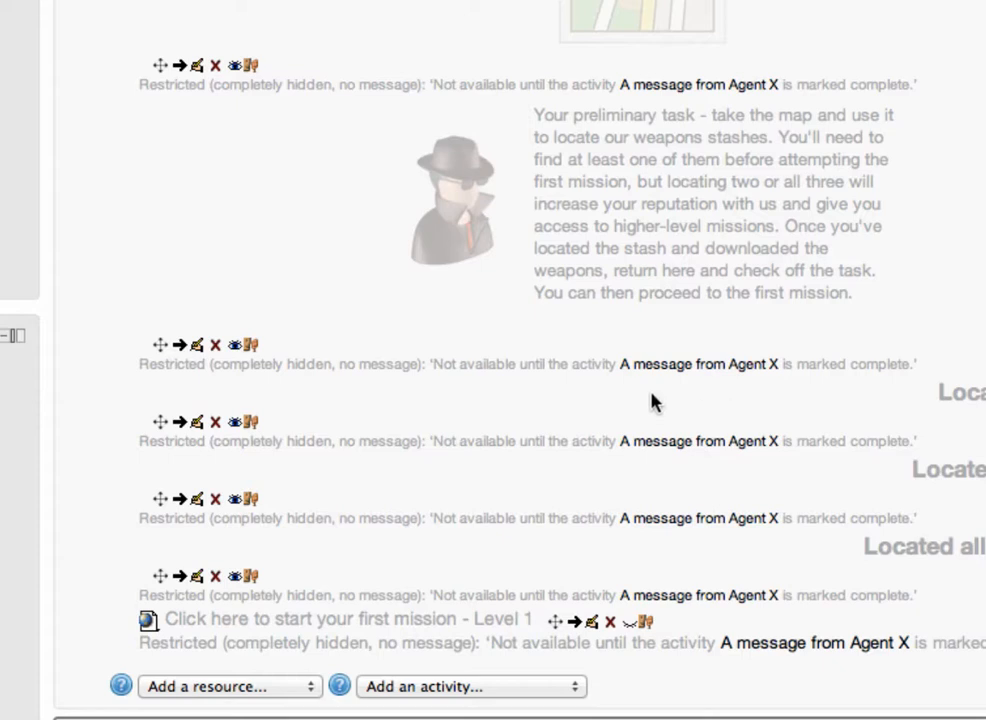
{"action": "left_click", "coordinate": [197, 346]}
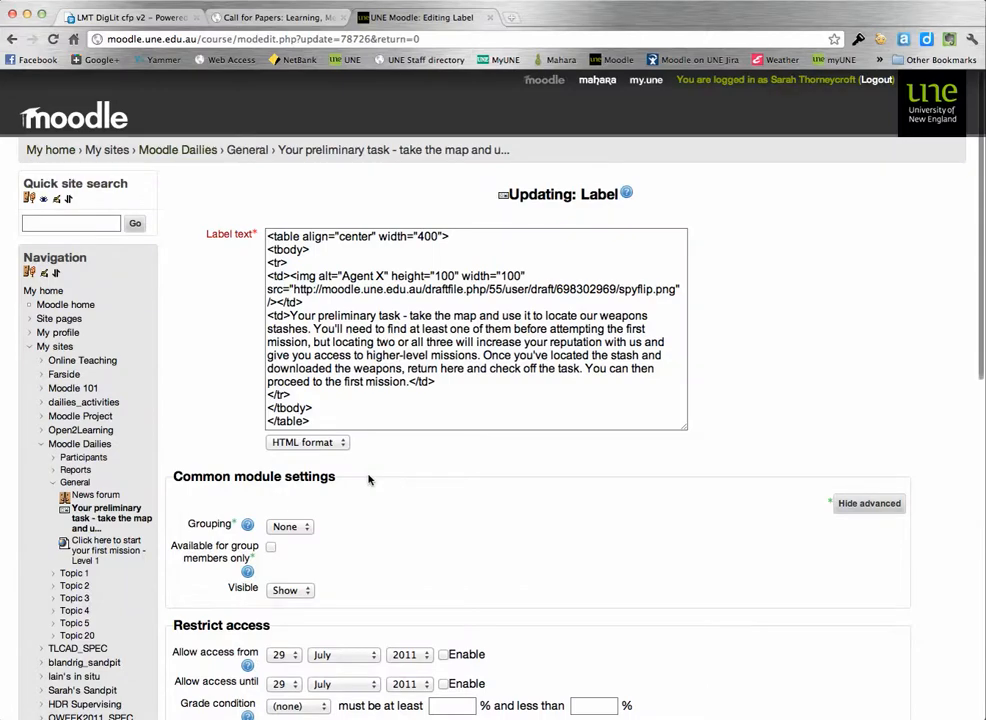
{"action": "scroll", "coordinate": [391, 529], "scroll_direction": "down", "scroll_amount": 8}
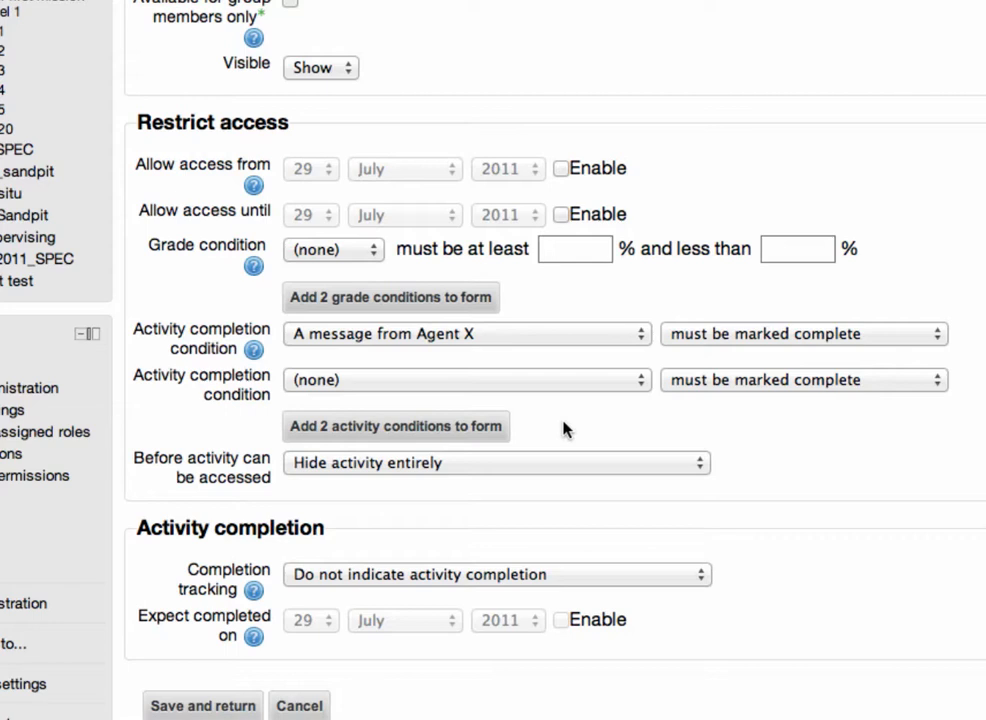
View the available choices for "Before activity can be accessed" and "Completion tracking" without changing either setting.
{"action": "left_click", "coordinate": [566, 472]}
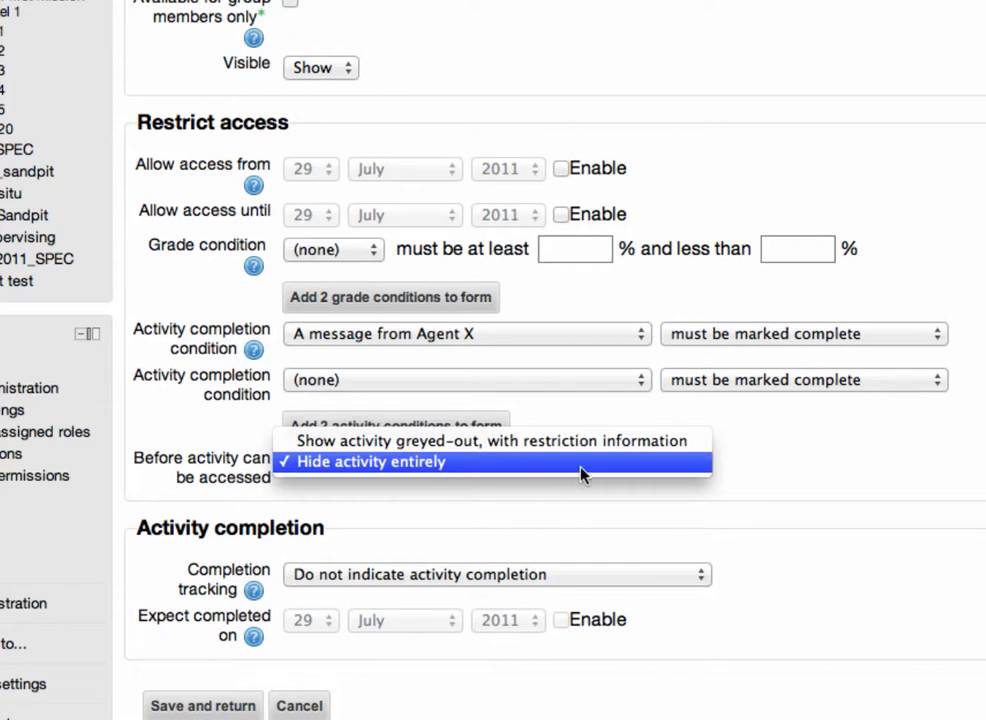
{"action": "left_click", "coordinate": [837, 508]}
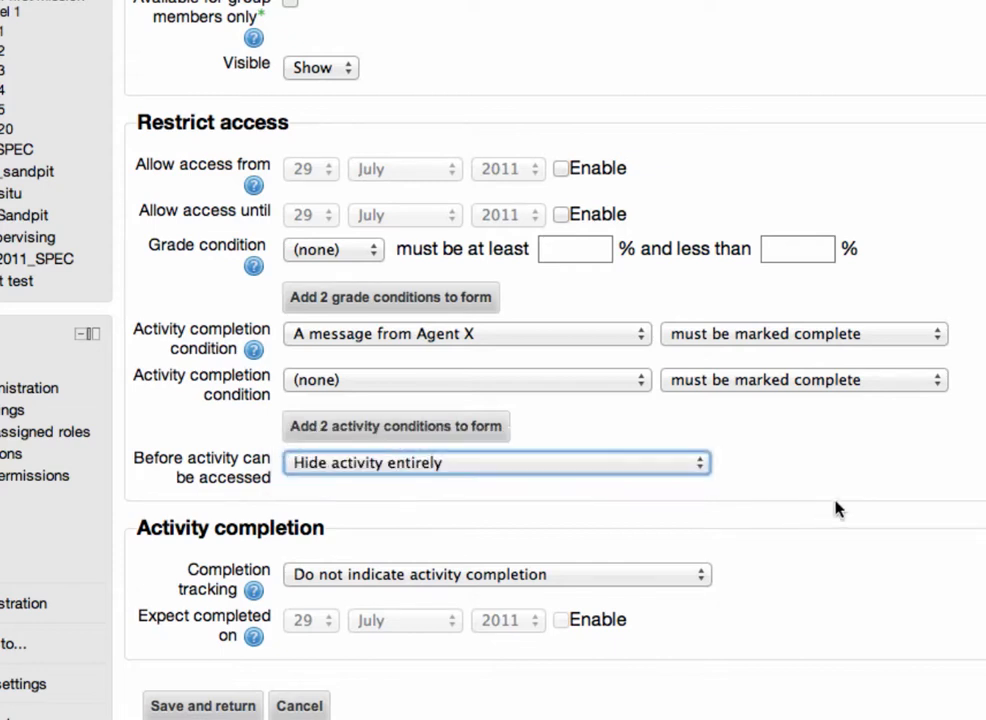
{"action": "left_click", "coordinate": [640, 578]}
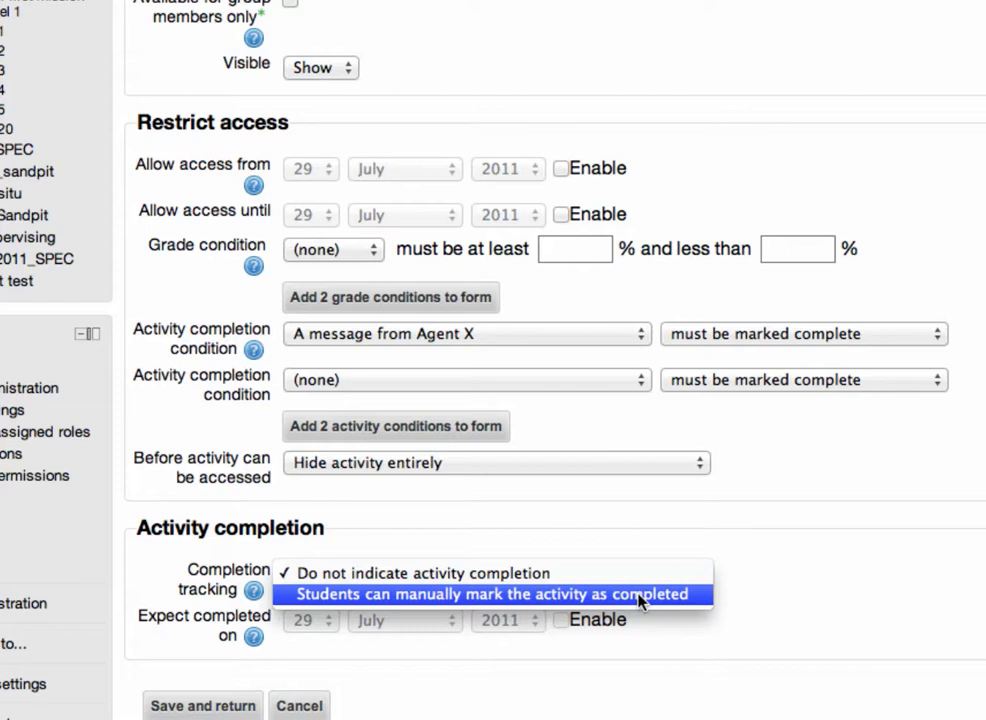
{"action": "left_click", "coordinate": [803, 605]}
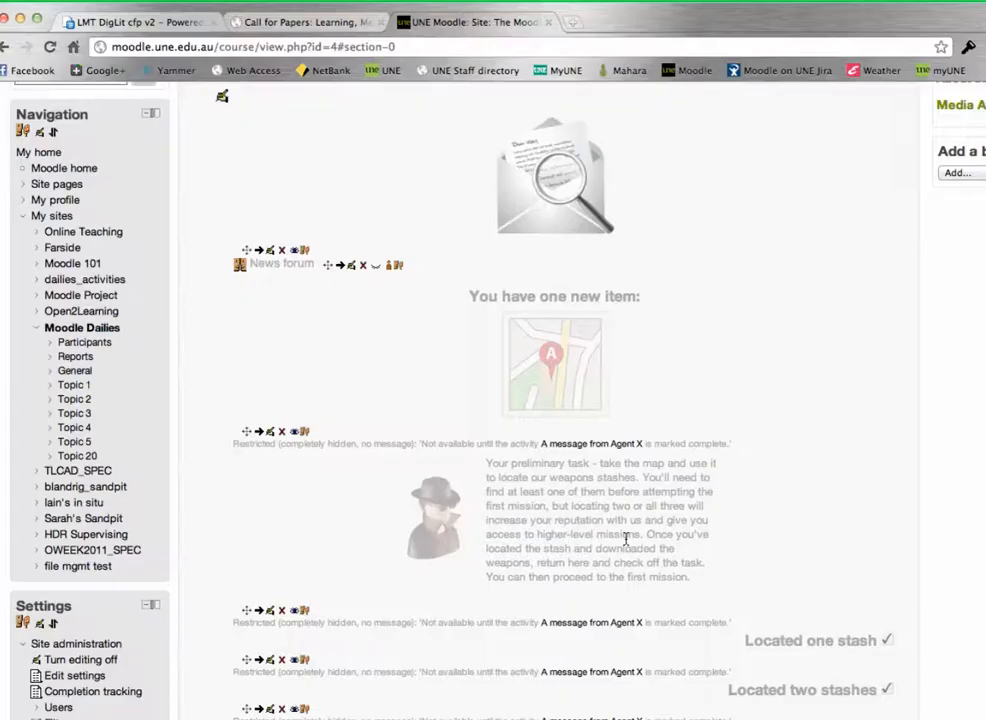
Review the conditional items and their restrictions from the general section down to topic 3 of the course page.
{"action": "scroll", "coordinate": [626, 539], "scroll_direction": "down", "scroll_amount": 3}
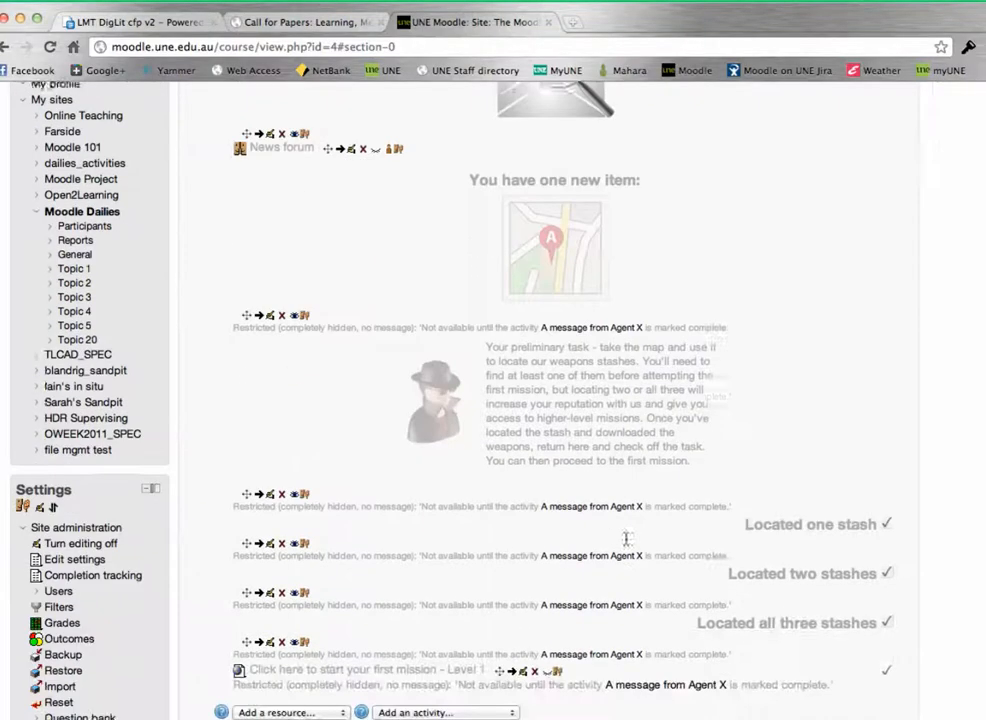
{"action": "scroll", "coordinate": [626, 539], "scroll_direction": "up", "scroll_amount": 6}
{"action": "scroll", "coordinate": [626, 539], "scroll_direction": "down", "scroll_amount": 3}
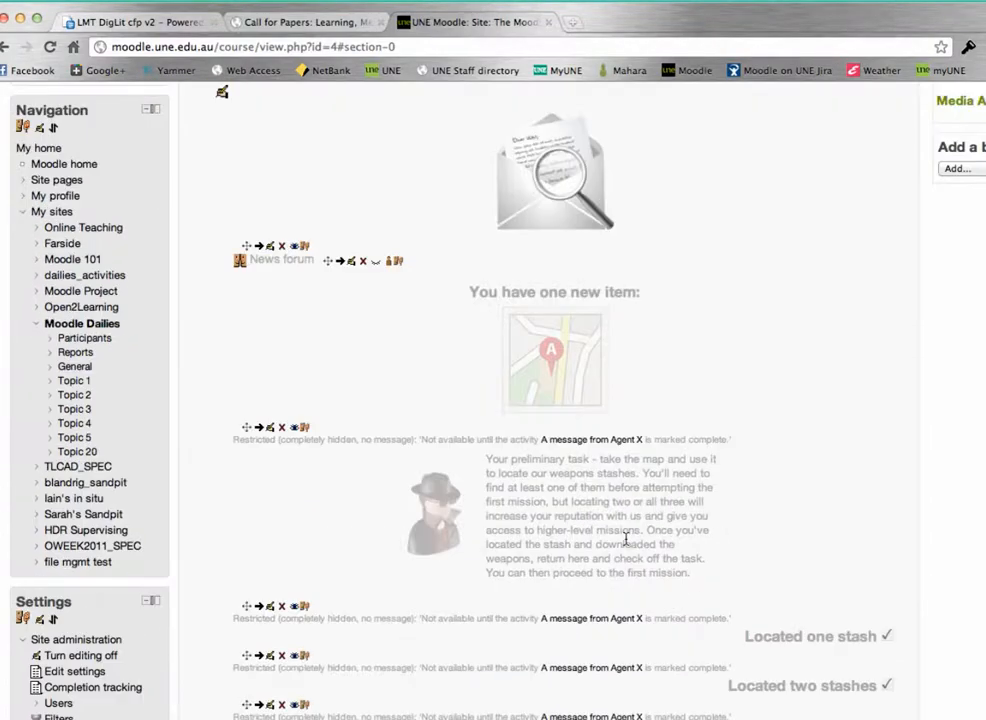
{"action": "scroll", "coordinate": [626, 539], "scroll_direction": "down", "scroll_amount": 15}
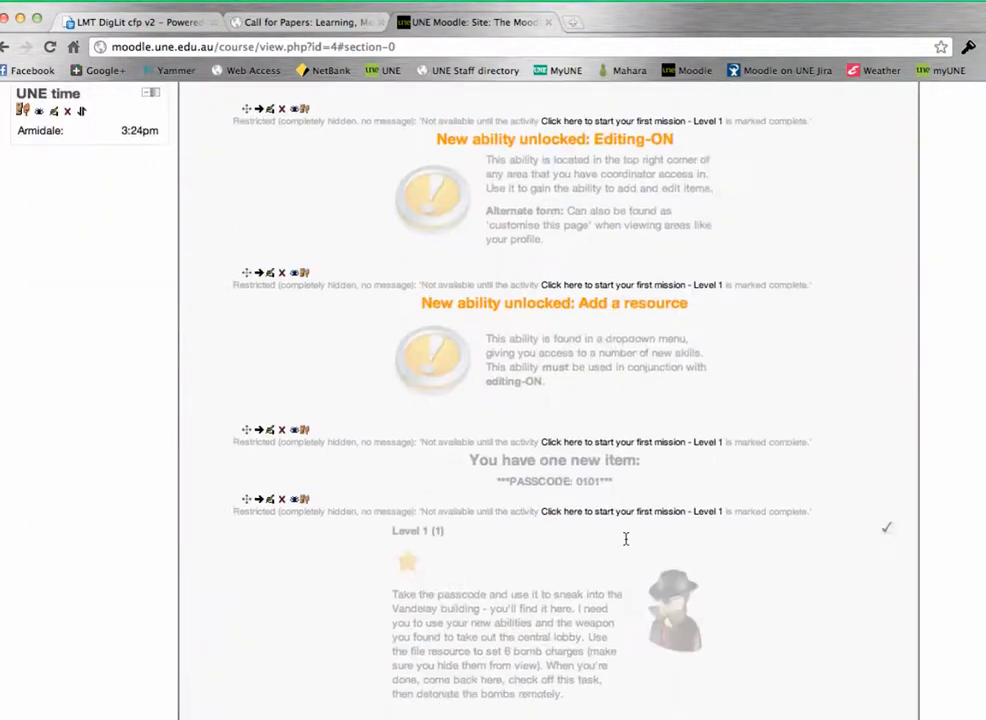
{"action": "scroll", "coordinate": [626, 539], "scroll_direction": "down", "scroll_amount": 20}
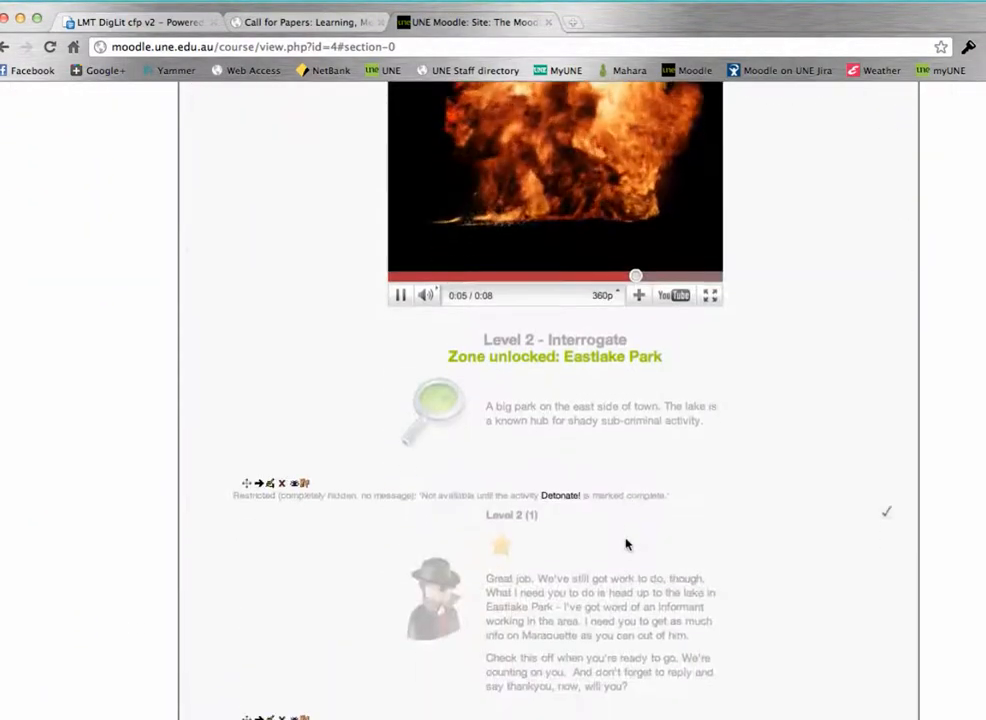
{"action": "scroll", "coordinate": [626, 544], "scroll_direction": "down", "scroll_amount": 10}
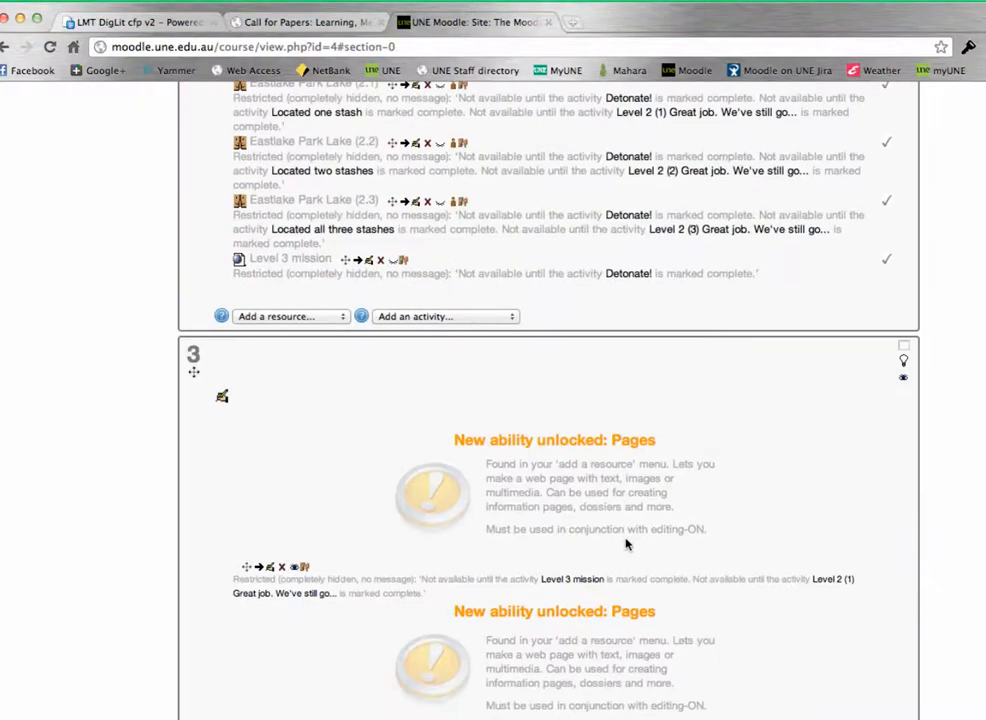
Examine the restrictions on the one-, two- and three-star Level 1 tasks and Detonate! alongside the general section's located-stash items.
{"action": "scroll", "coordinate": [626, 544], "scroll_direction": "up", "scroll_amount": 15}
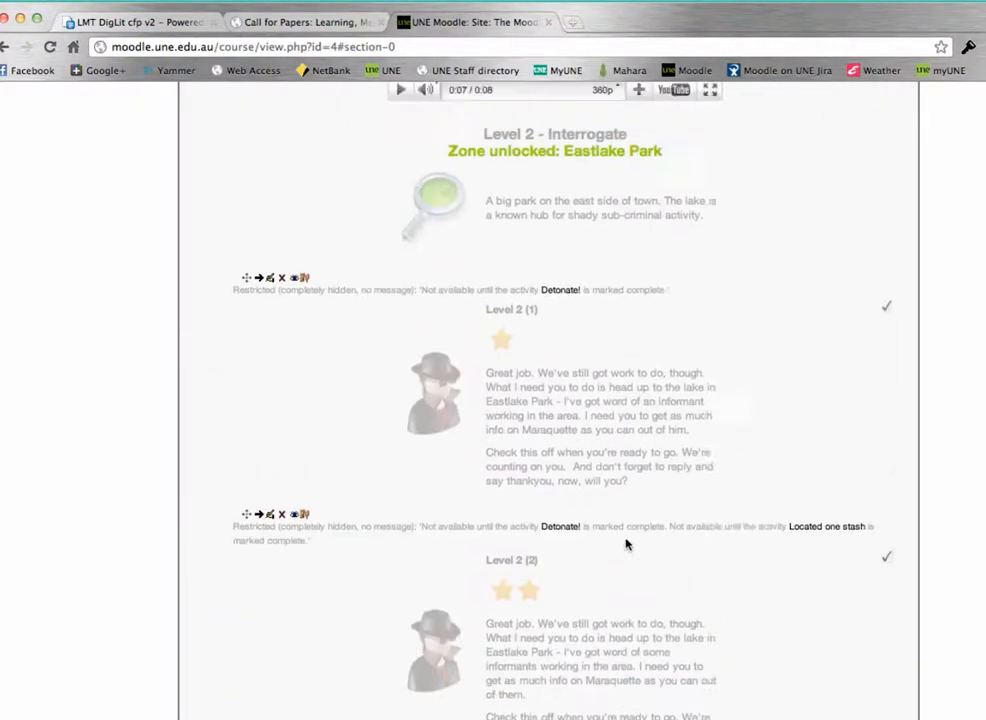
{"action": "scroll", "coordinate": [626, 544], "scroll_direction": "up", "scroll_amount": 20}
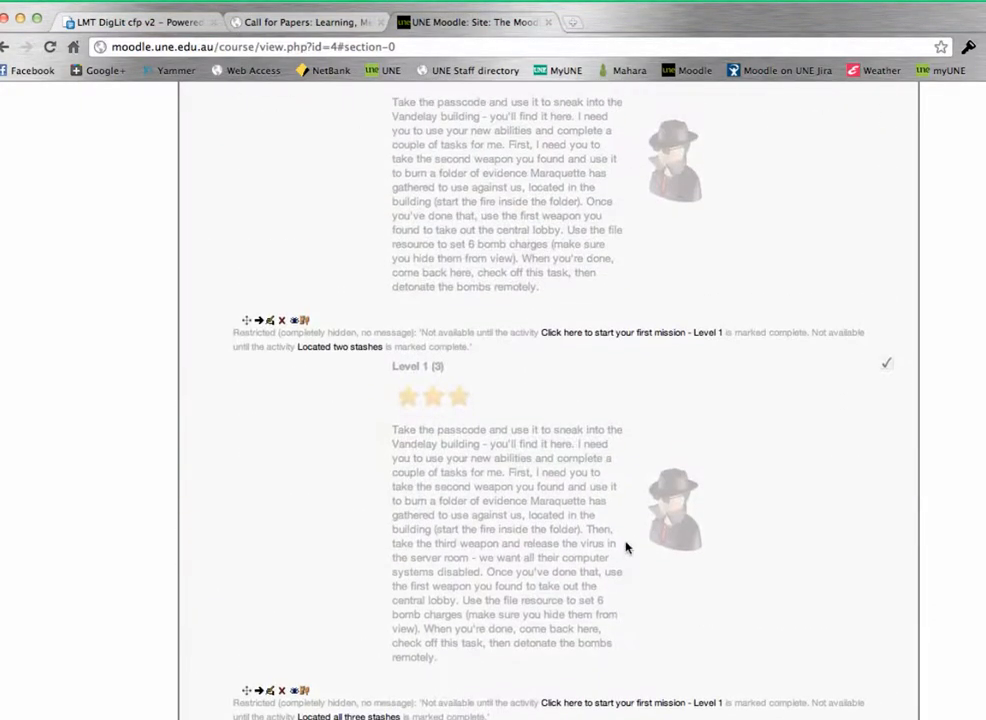
{"action": "scroll", "coordinate": [626, 546], "scroll_direction": "up", "scroll_amount": 20}
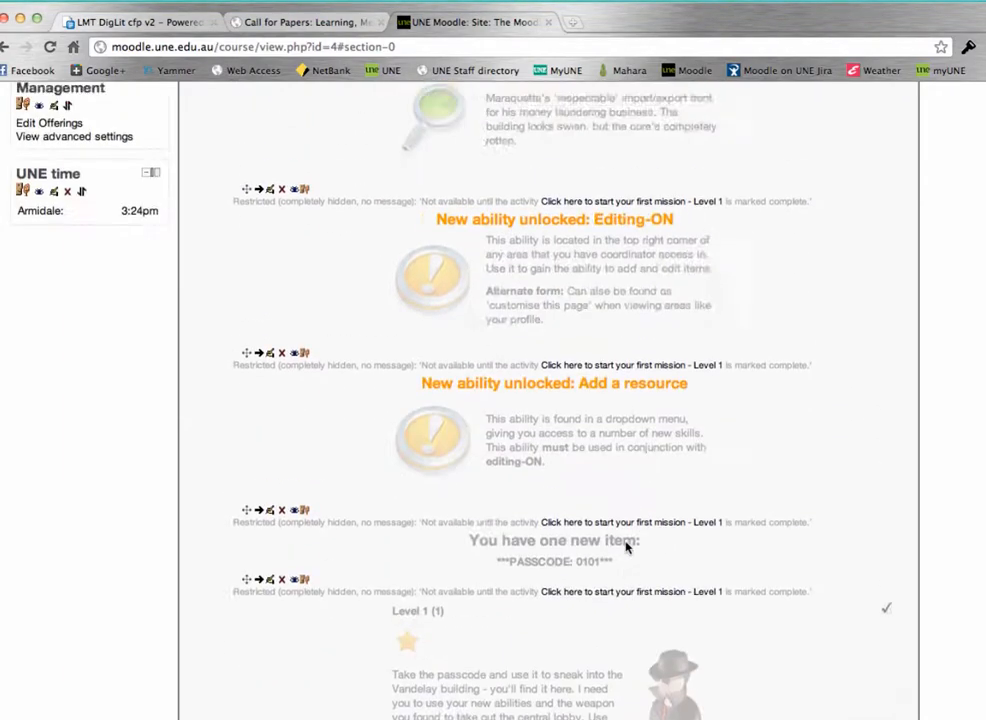
{"action": "scroll", "coordinate": [626, 546], "scroll_direction": "up", "scroll_amount": 8}
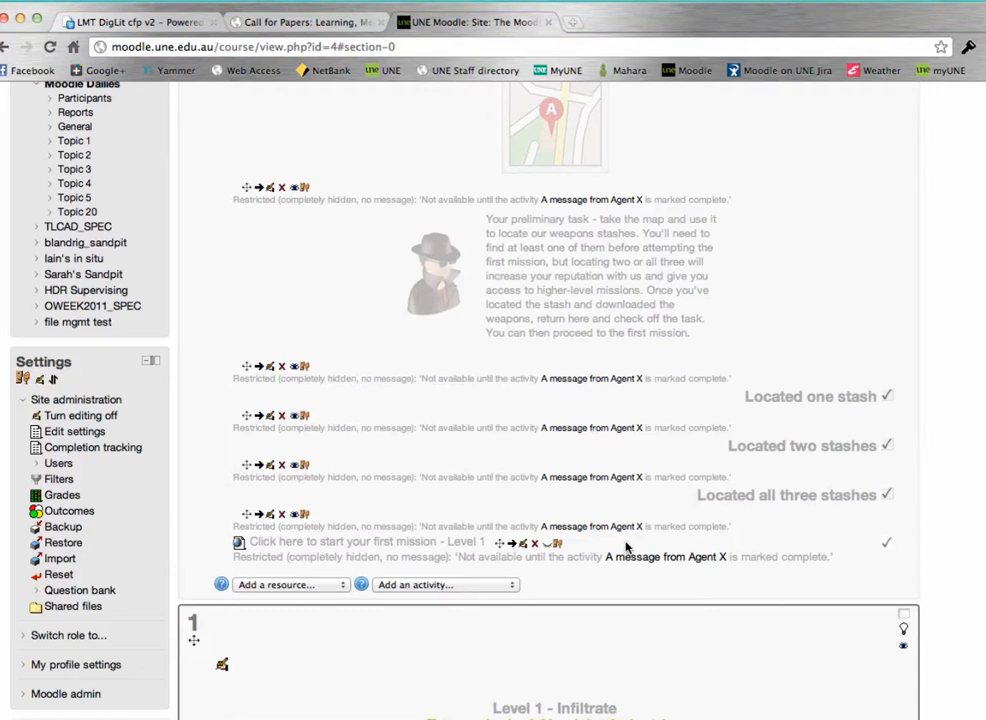
{"action": "scroll", "coordinate": [626, 546], "scroll_direction": "down", "scroll_amount": 15}
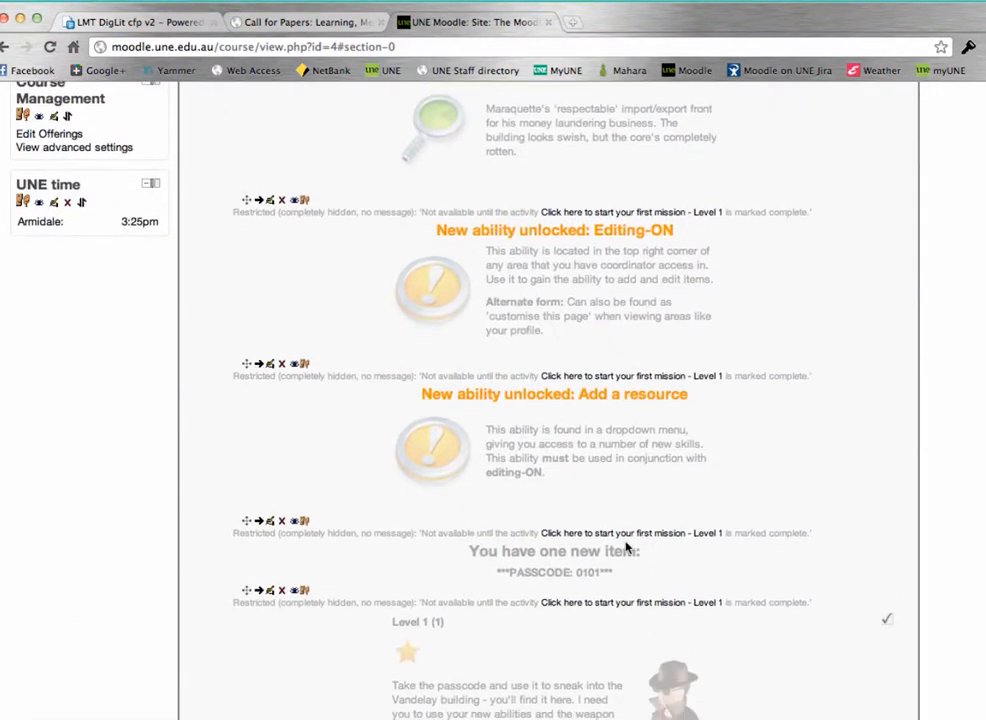
{"action": "scroll", "coordinate": [626, 546], "scroll_direction": "down", "scroll_amount": 5}
{"action": "scroll", "coordinate": [626, 546], "scroll_direction": "down", "scroll_amount": 1}
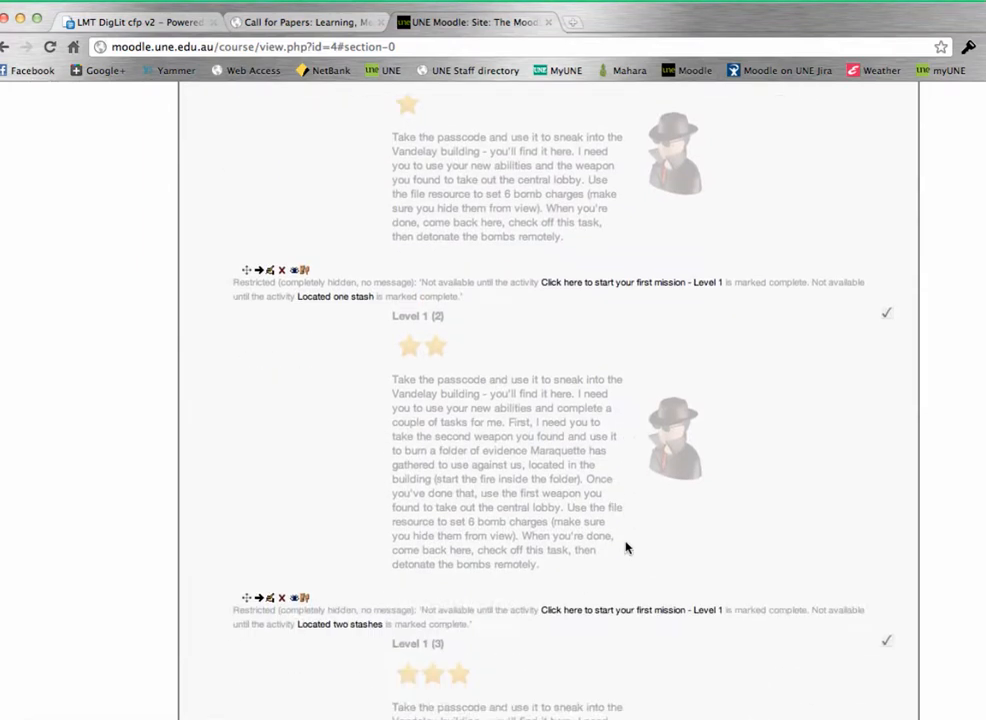
{"action": "scroll", "coordinate": [626, 546], "scroll_direction": "up", "scroll_amount": 1}
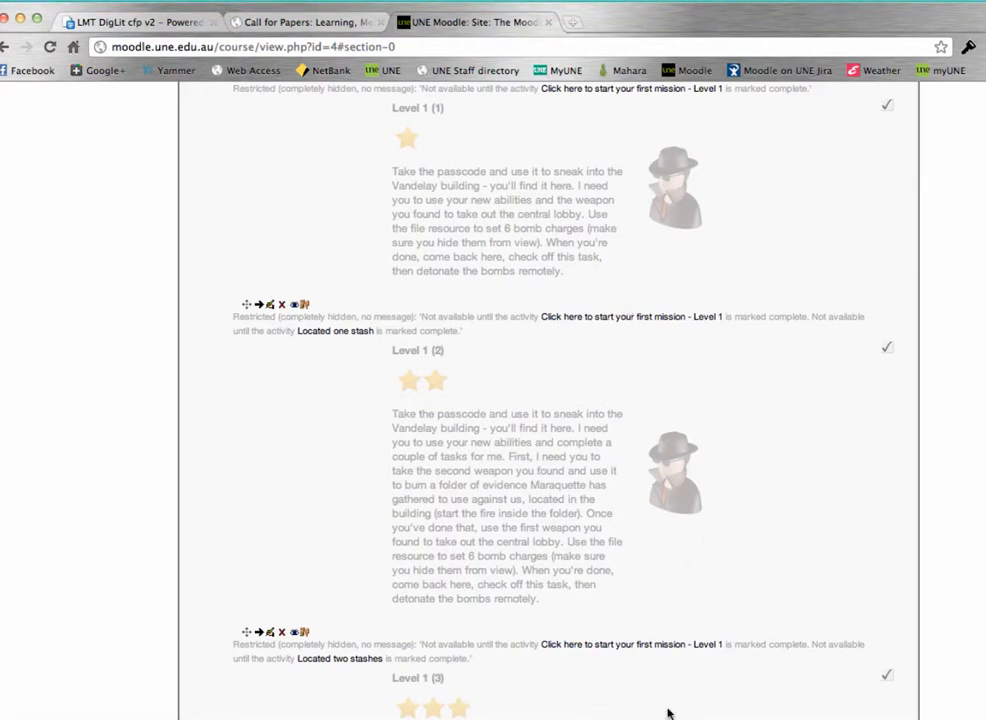
{"action": "scroll", "coordinate": [671, 711], "scroll_direction": "down", "scroll_amount": 5}
{"action": "scroll", "coordinate": [672, 712], "scroll_direction": "down", "scroll_amount": 5}
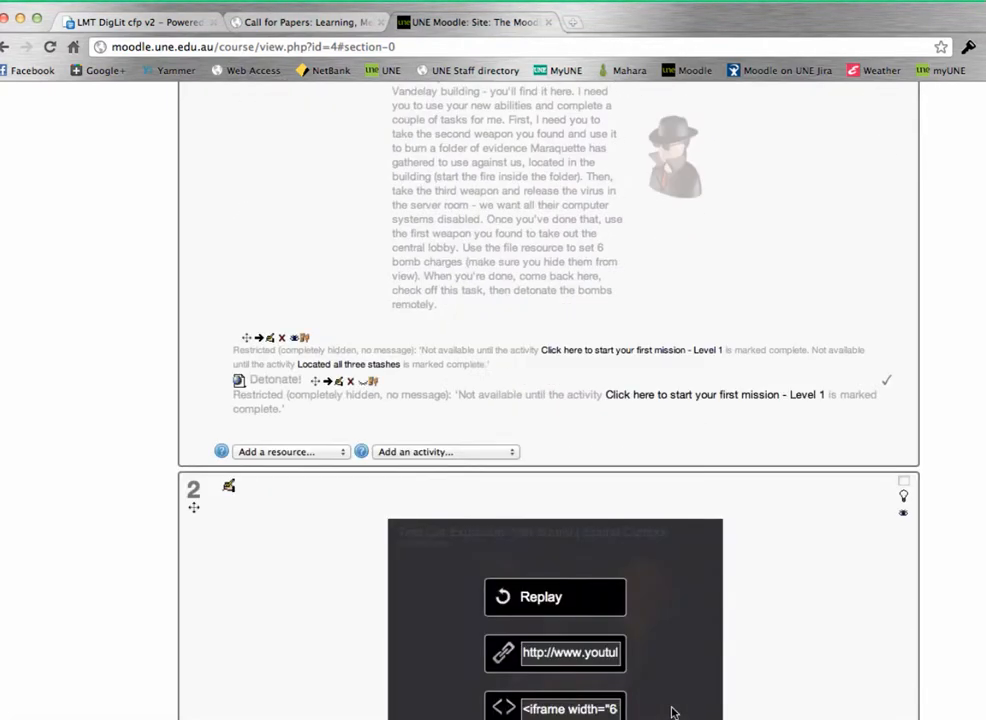
Review the general section's conditional items and the display controls of topic 1, ending at the start of the course page.
{"action": "scroll", "coordinate": [672, 712], "scroll_direction": "up", "scroll_amount": 20}
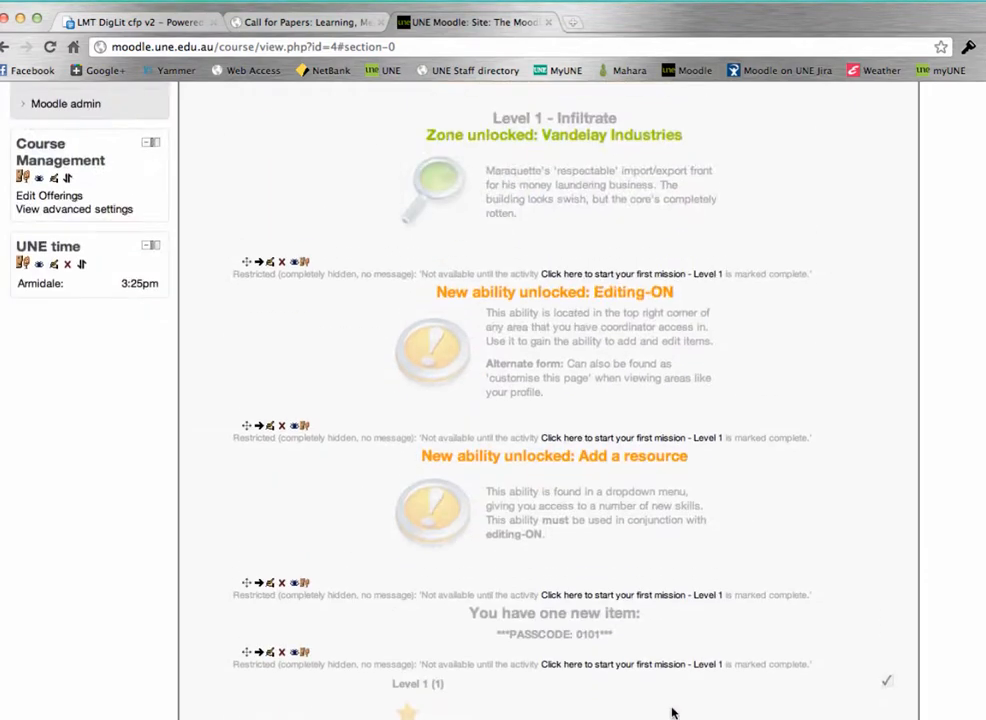
{"action": "scroll", "coordinate": [672, 711], "scroll_direction": "up", "scroll_amount": 5}
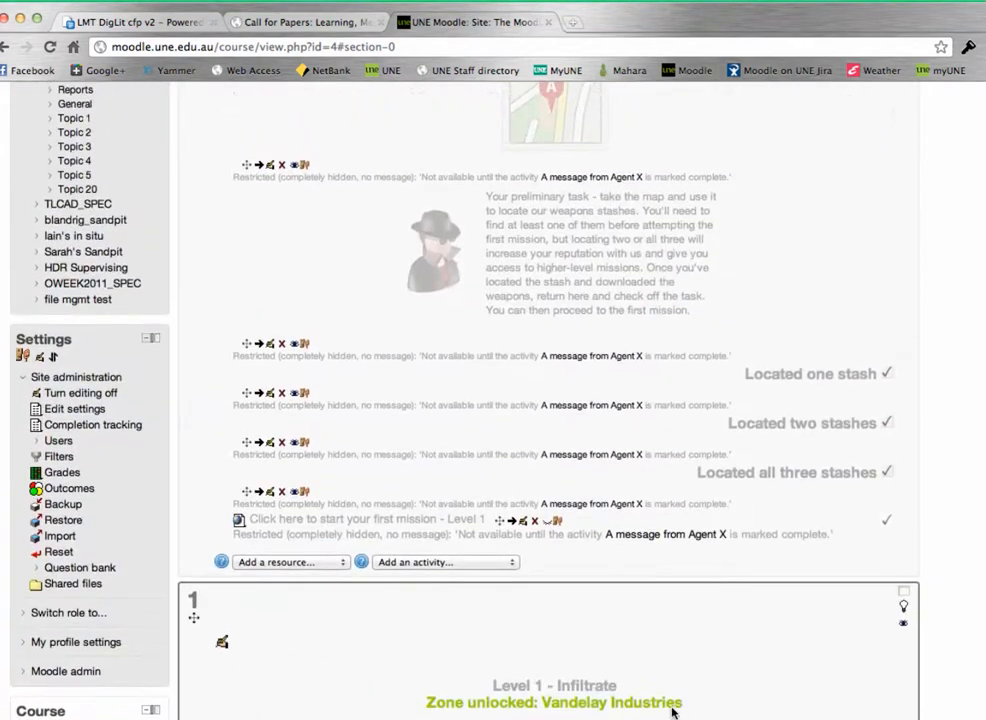
{"action": "scroll", "coordinate": [673, 711], "scroll_direction": "up", "scroll_amount": 3}
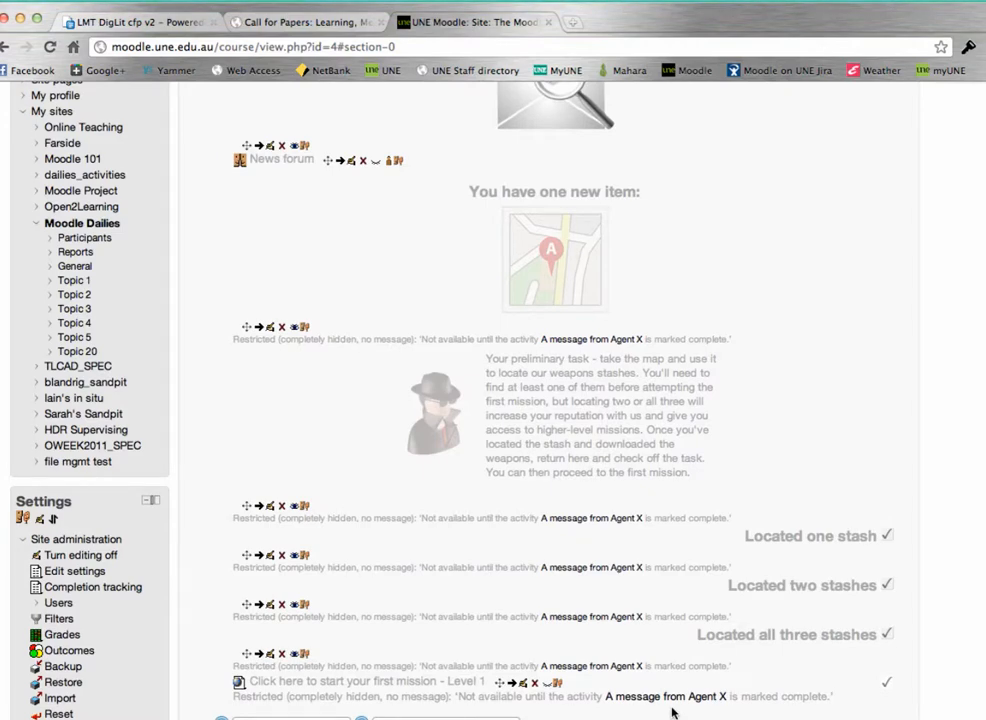
{"action": "scroll", "coordinate": [673, 711], "scroll_direction": "up", "scroll_amount": 4}
{"action": "scroll", "coordinate": [671, 700], "scroll_direction": "down", "scroll_amount": 11}
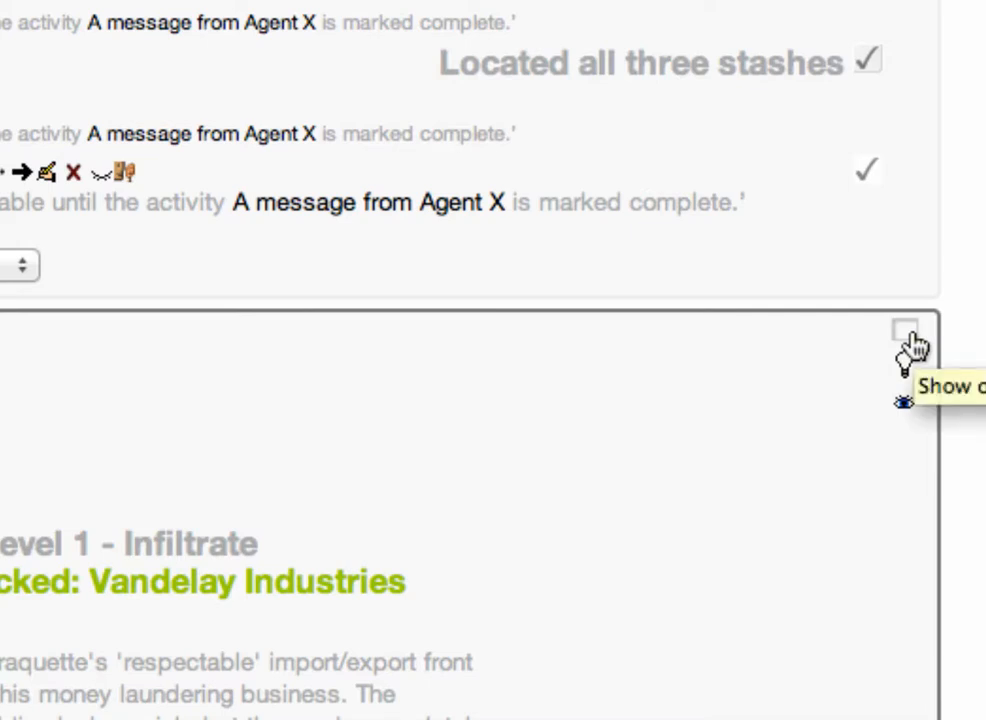
{"action": "right_click", "coordinate": [913, 345]}
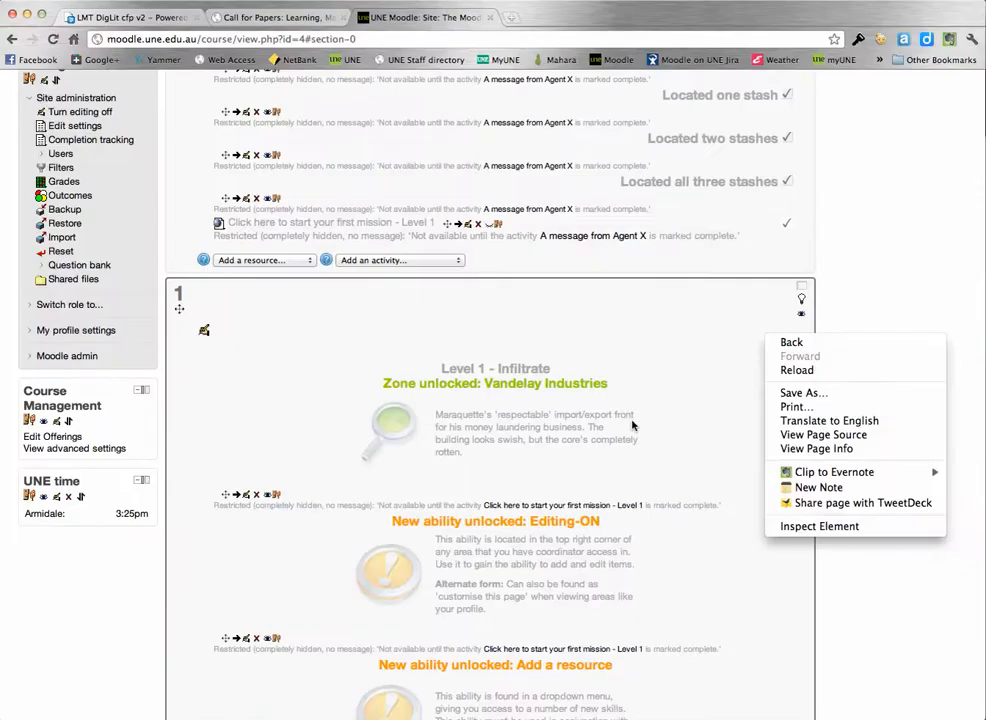
{"action": "left_click", "coordinate": [703, 307]}
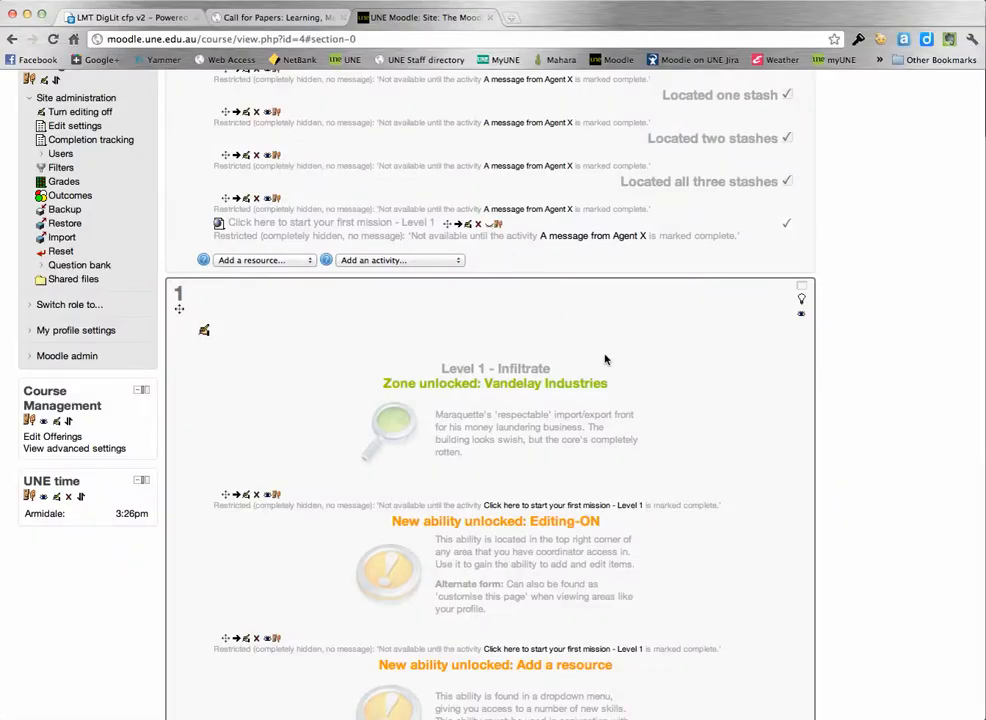
{"action": "scroll", "coordinate": [549, 330], "scroll_direction": "down", "scroll_amount": 1}
{"action": "scroll", "coordinate": [575, 355], "scroll_direction": "up", "scroll_amount": 10}
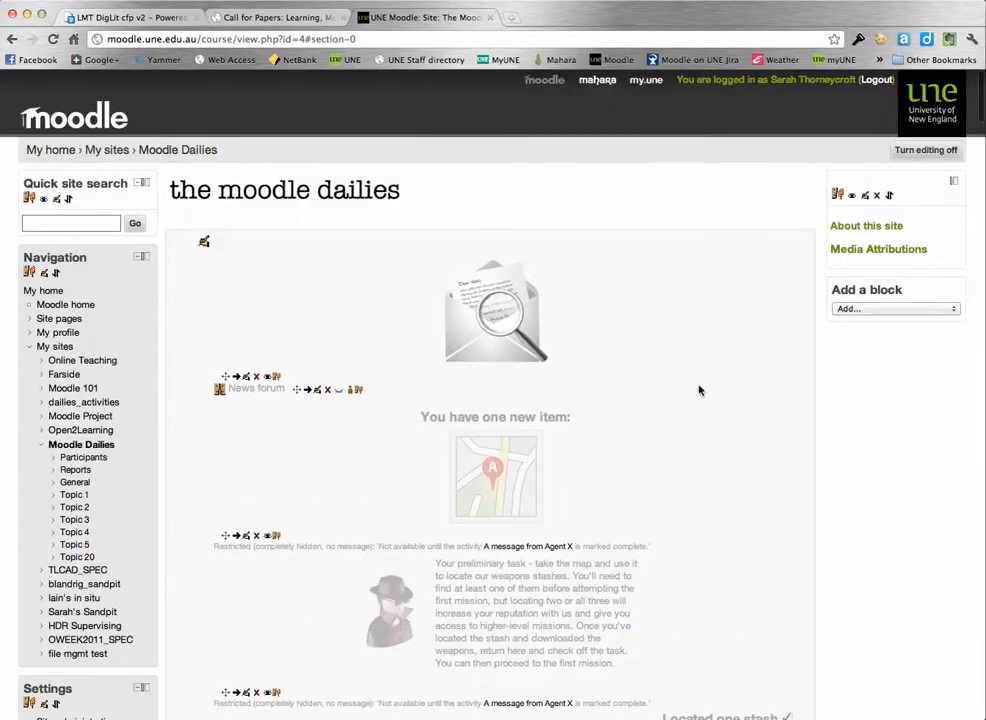